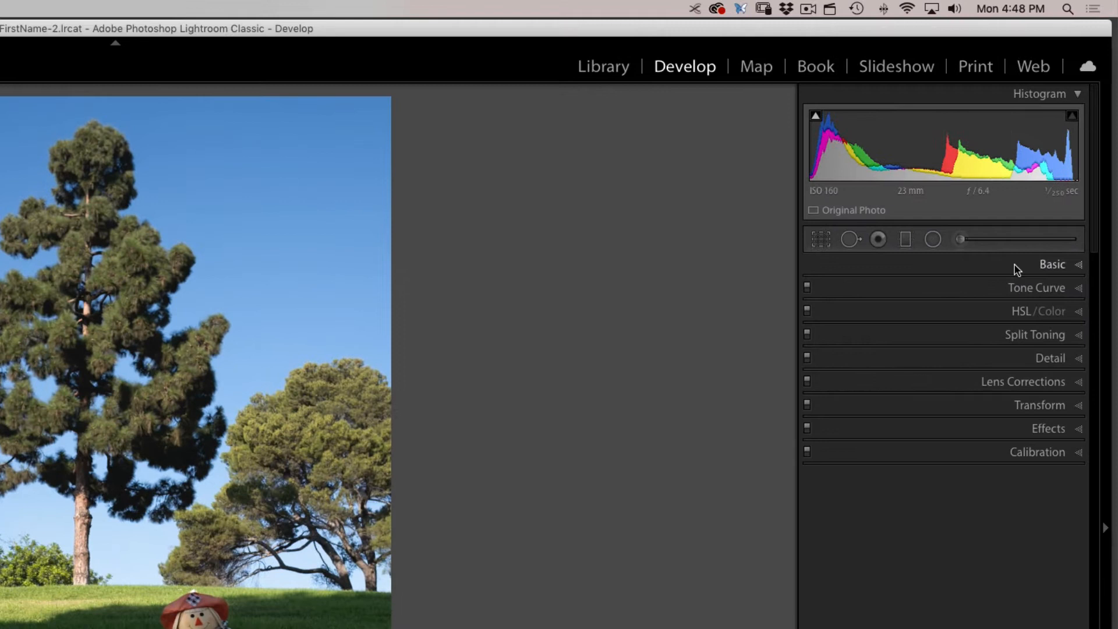
Expand the Basic adjustments and look at the profile options for the photo
{"action": "left_click", "coordinate": [1081, 148]}
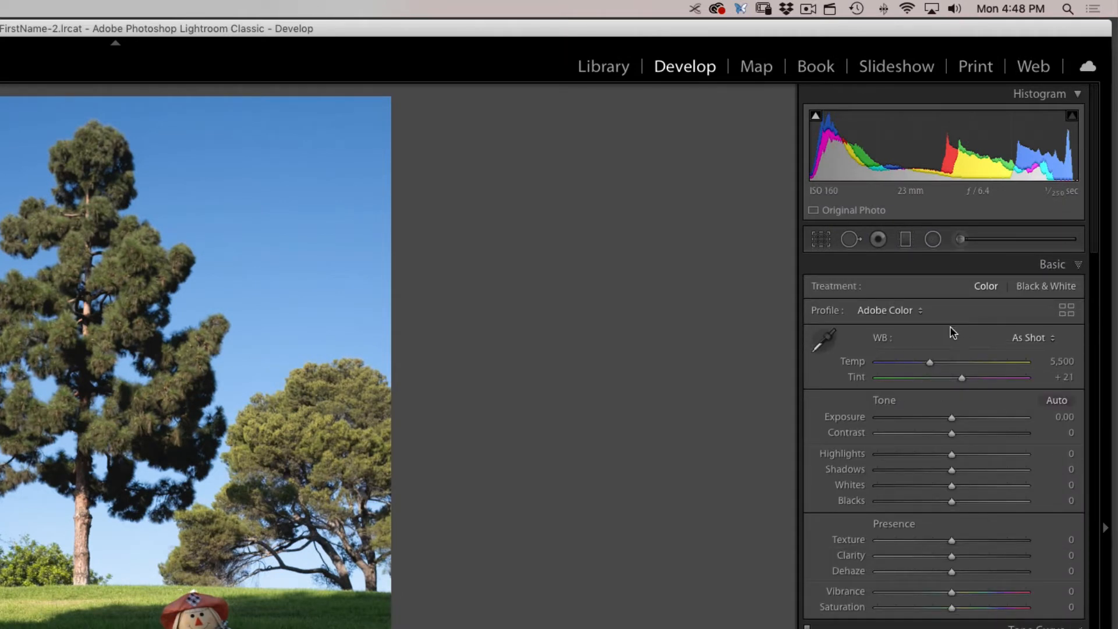
{"action": "left_click", "coordinate": [915, 313]}
{"action": "left_click", "coordinate": [915, 309]}
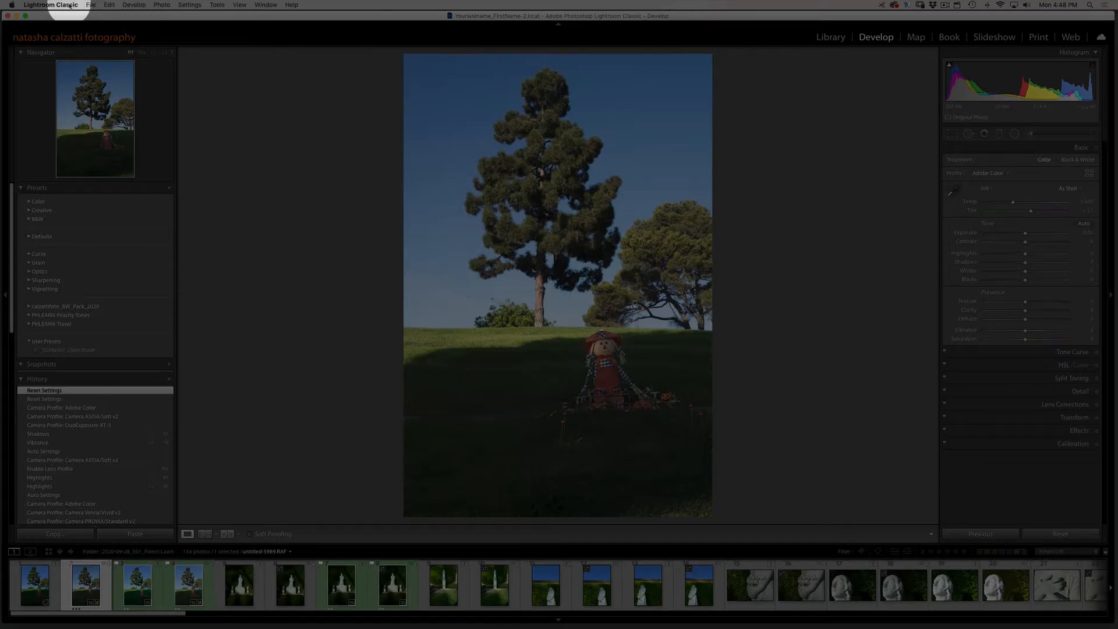
Open the raw defaults in the Presets preferences and set the master default to Camera Settings
{"action": "left_click", "coordinate": [70, 6]}
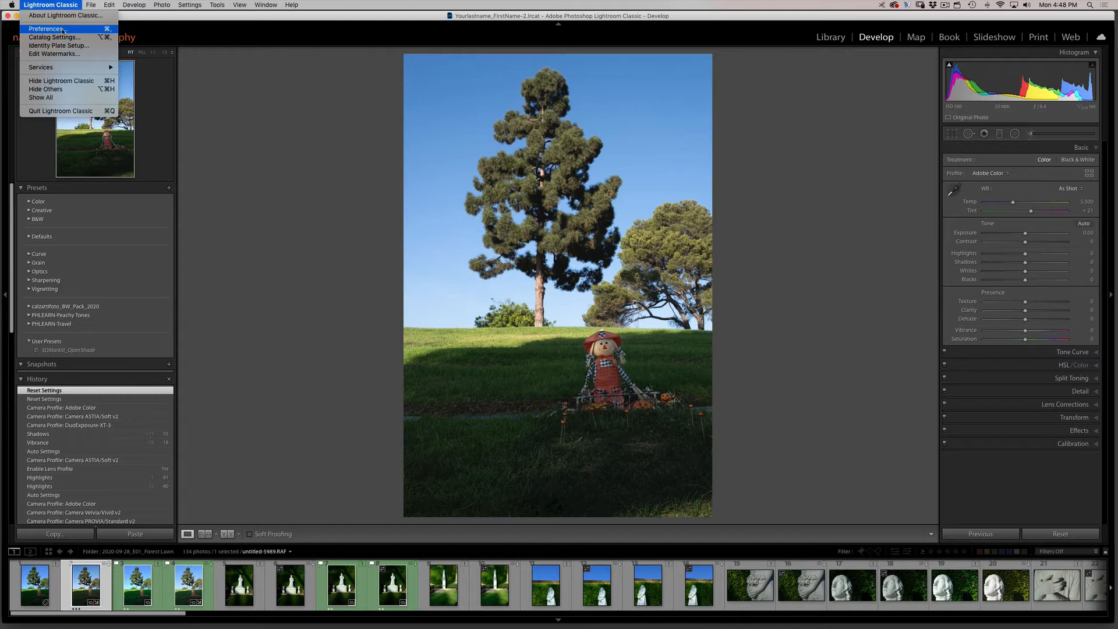
{"action": "left_click", "coordinate": [64, 30]}
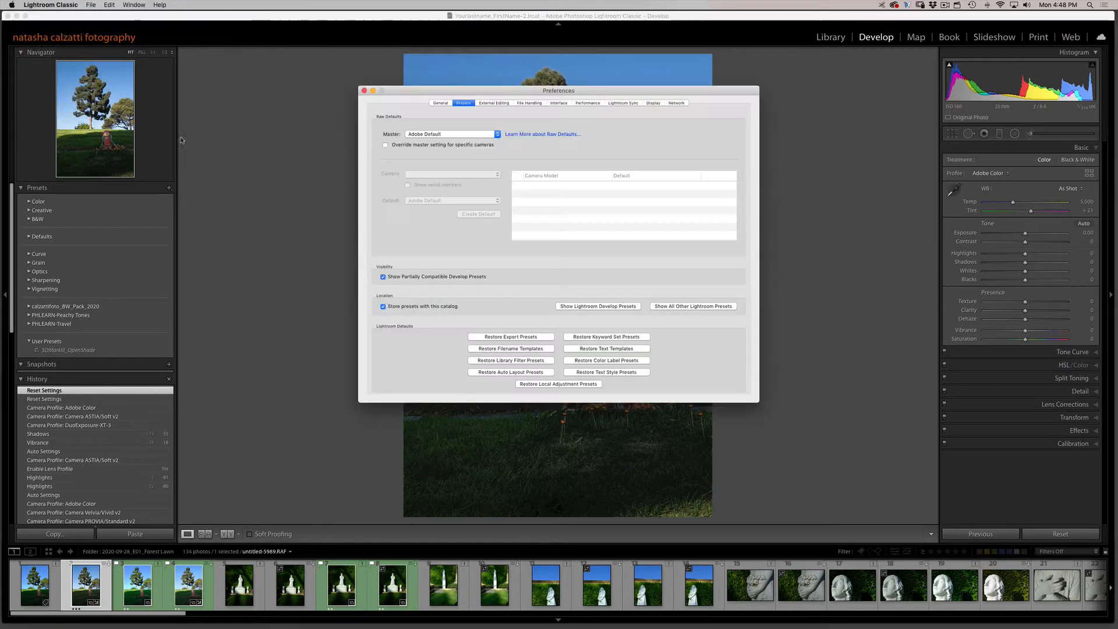
{"action": "left_click", "coordinate": [440, 103]}
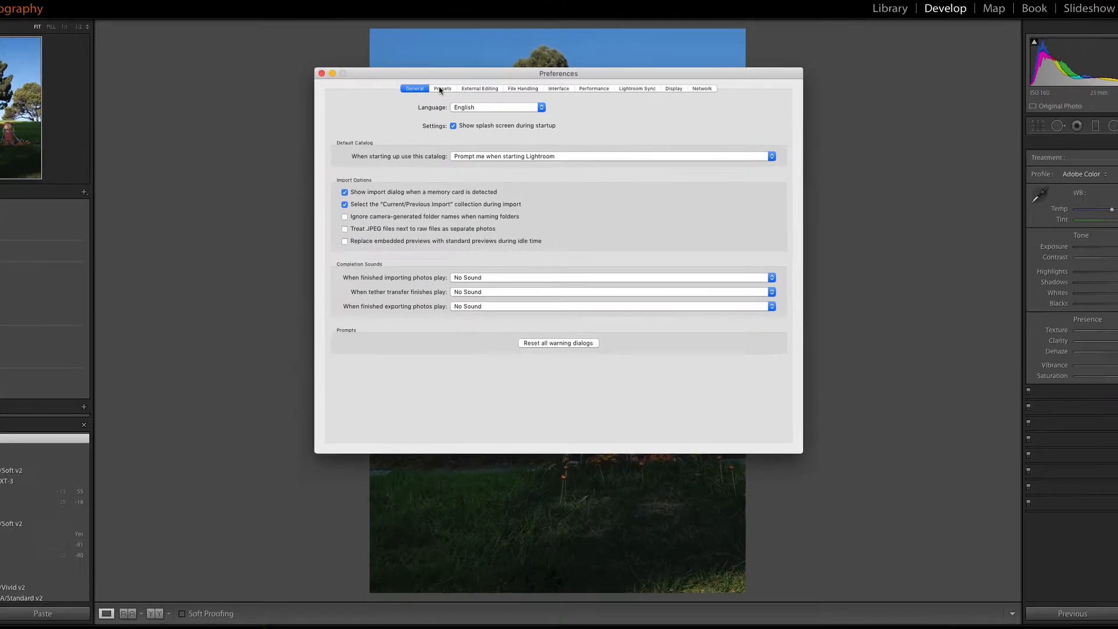
{"action": "left_click", "coordinate": [466, 105]}
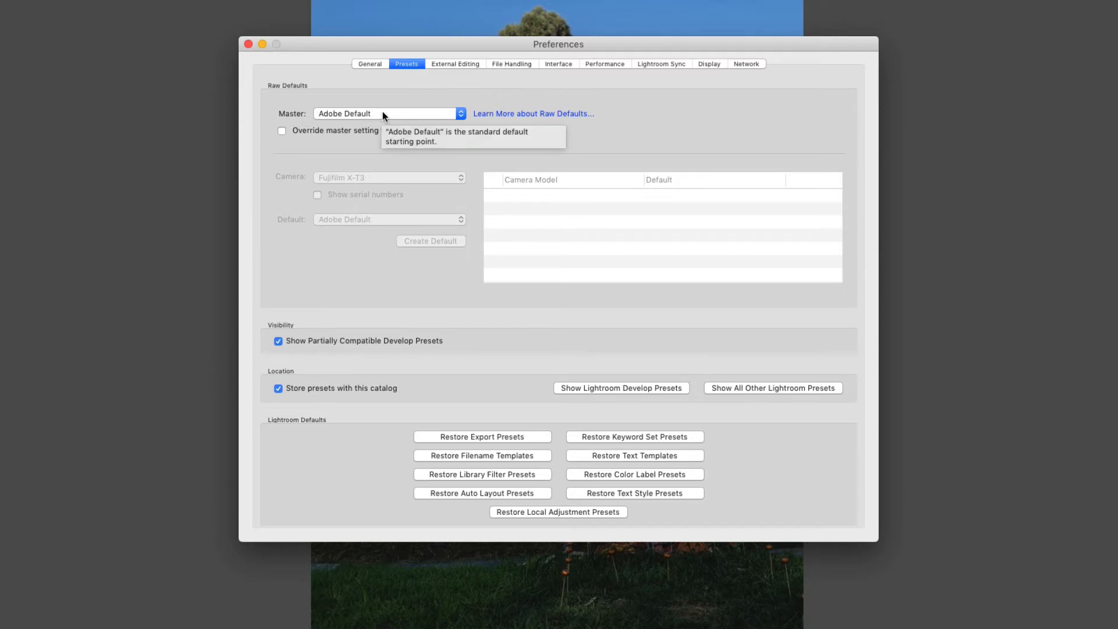
{"action": "left_click", "coordinate": [406, 113]}
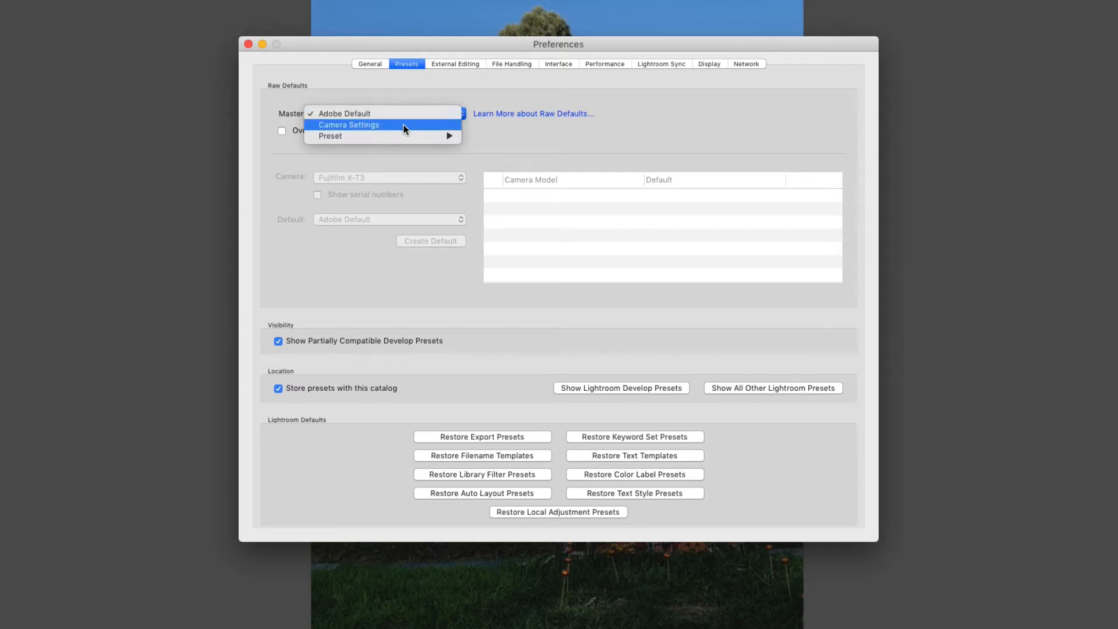
{"action": "left_click", "coordinate": [403, 124]}
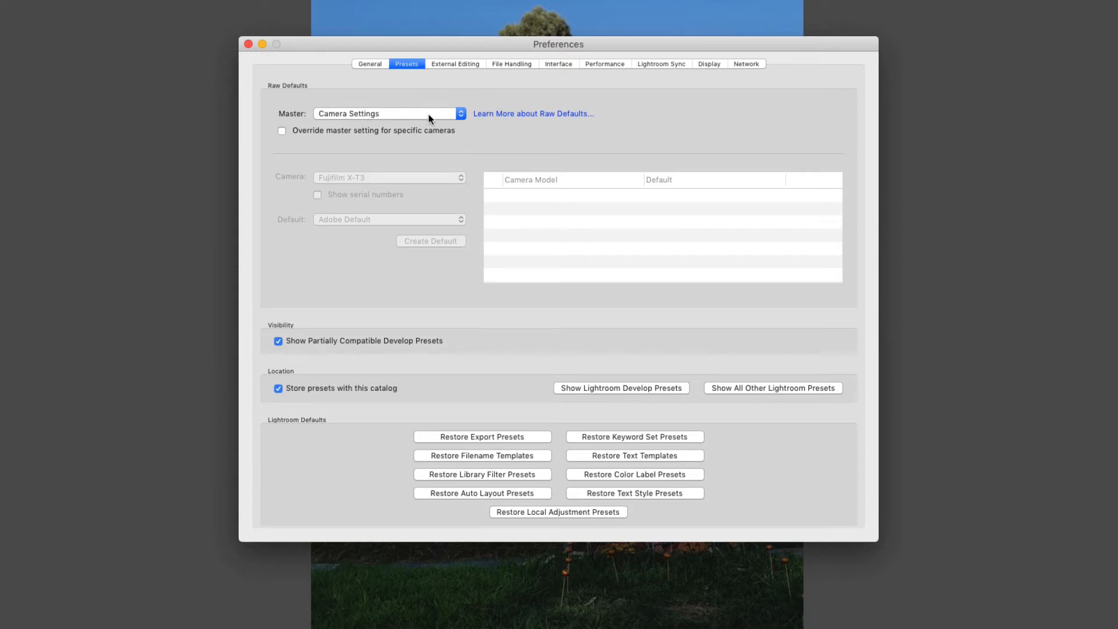
Set the master raw default to the user preset 5DMarkIII_OpenShade
{"action": "mouse_move", "coordinate": [431, 119]}
{"action": "left_click", "coordinate": [407, 114]}
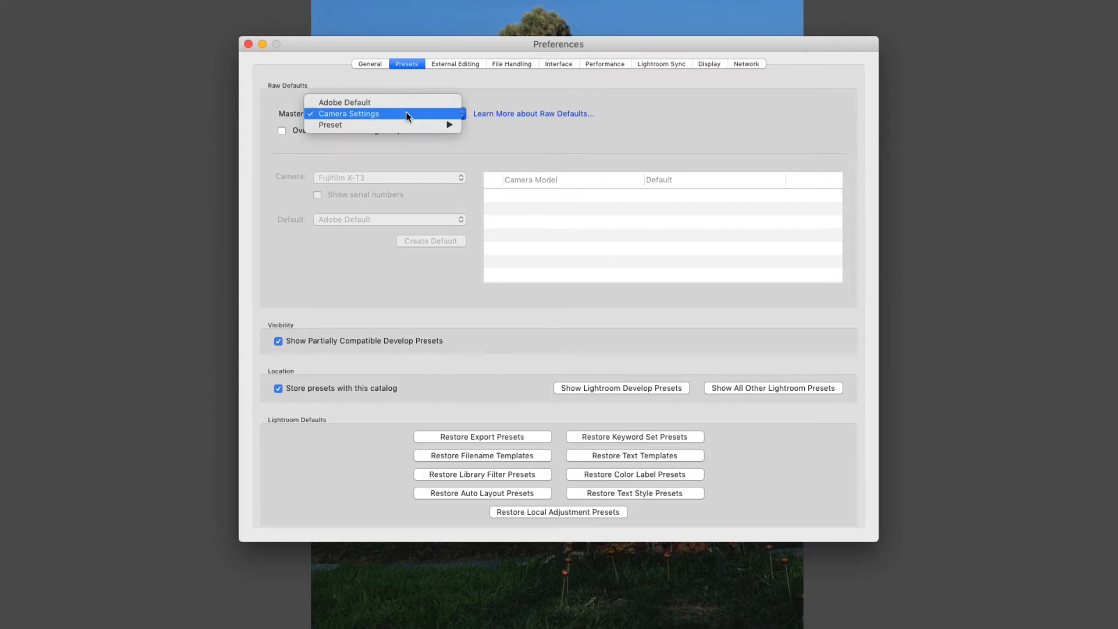
{"action": "mouse_move", "coordinate": [404, 124]}
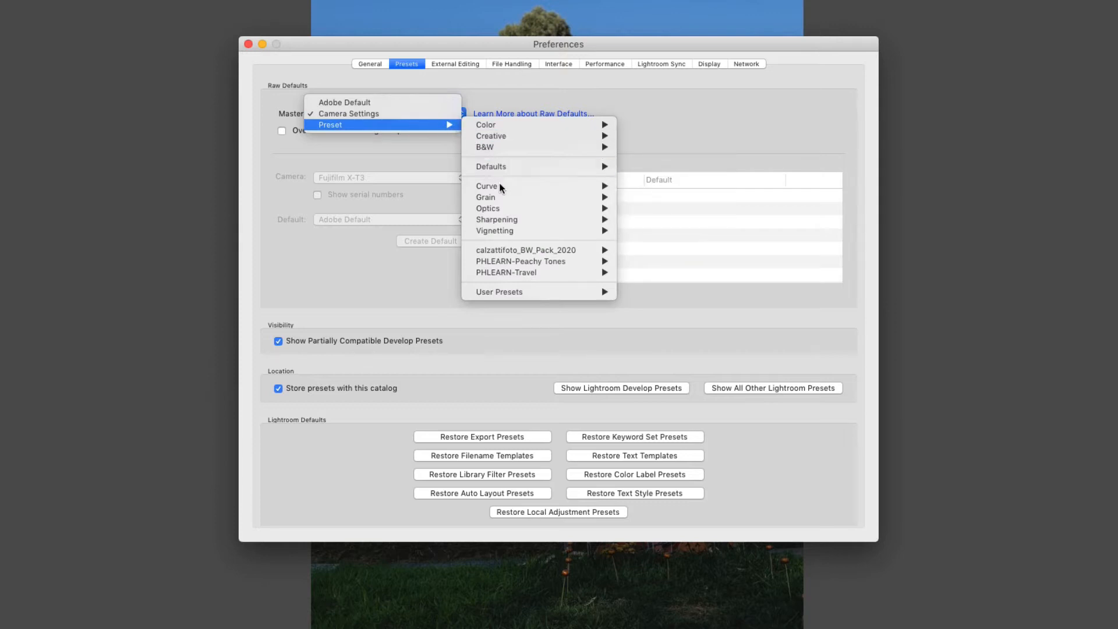
{"action": "mouse_move", "coordinate": [504, 289]}
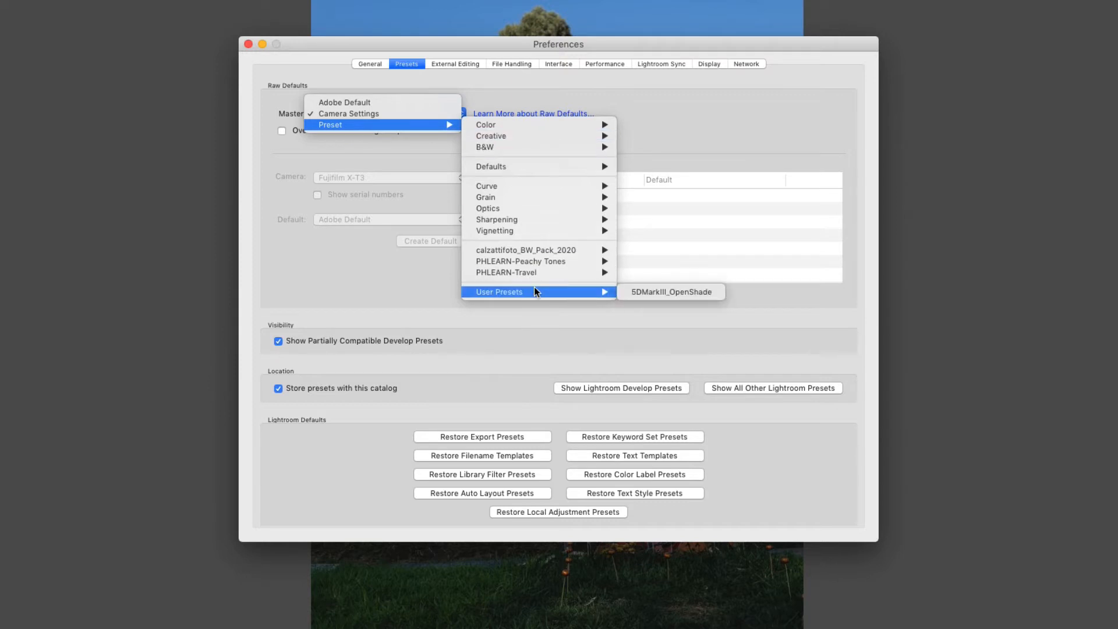
{"action": "left_click", "coordinate": [624, 292]}
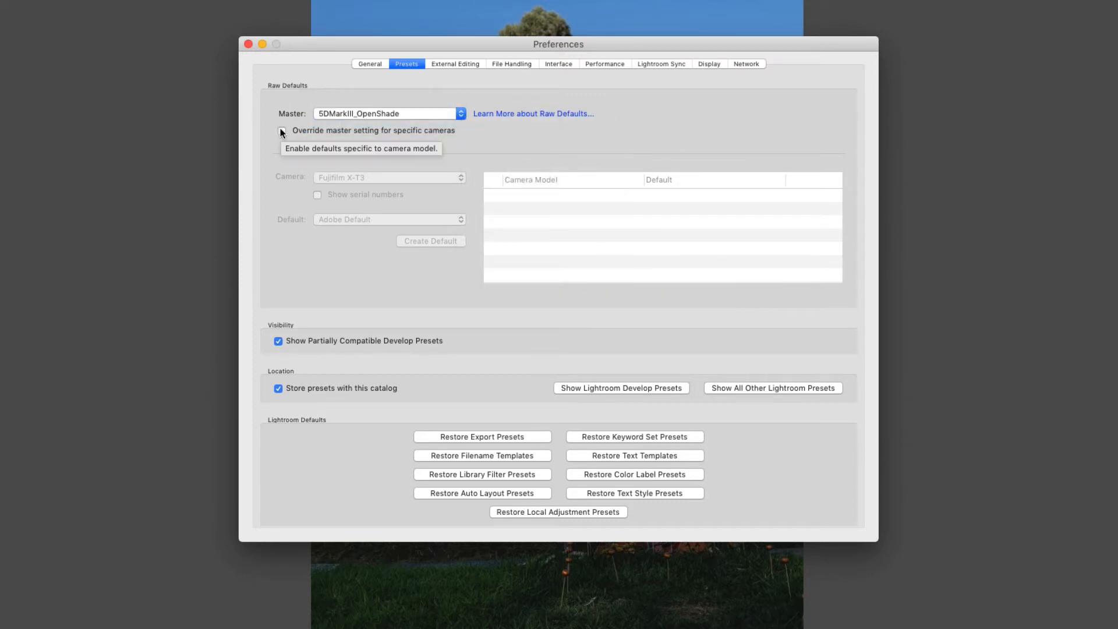
Enable overriding the master setting for specific cameras and choose Camera Settings as the default for the Fujifilm X-T3
{"action": "left_click", "coordinate": [282, 131]}
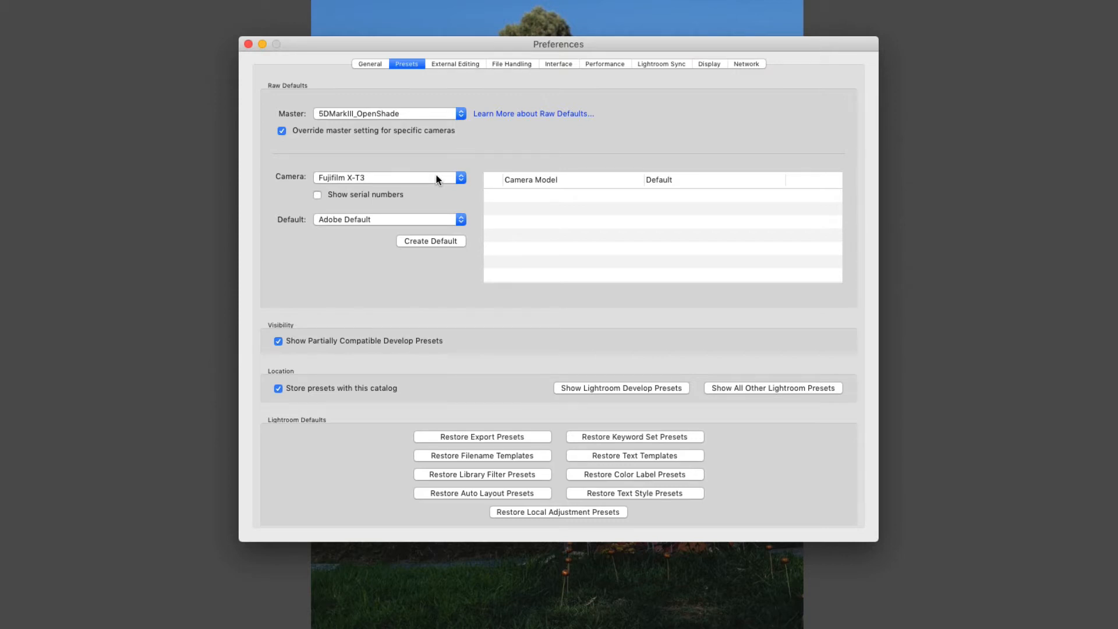
{"action": "left_click", "coordinate": [438, 179]}
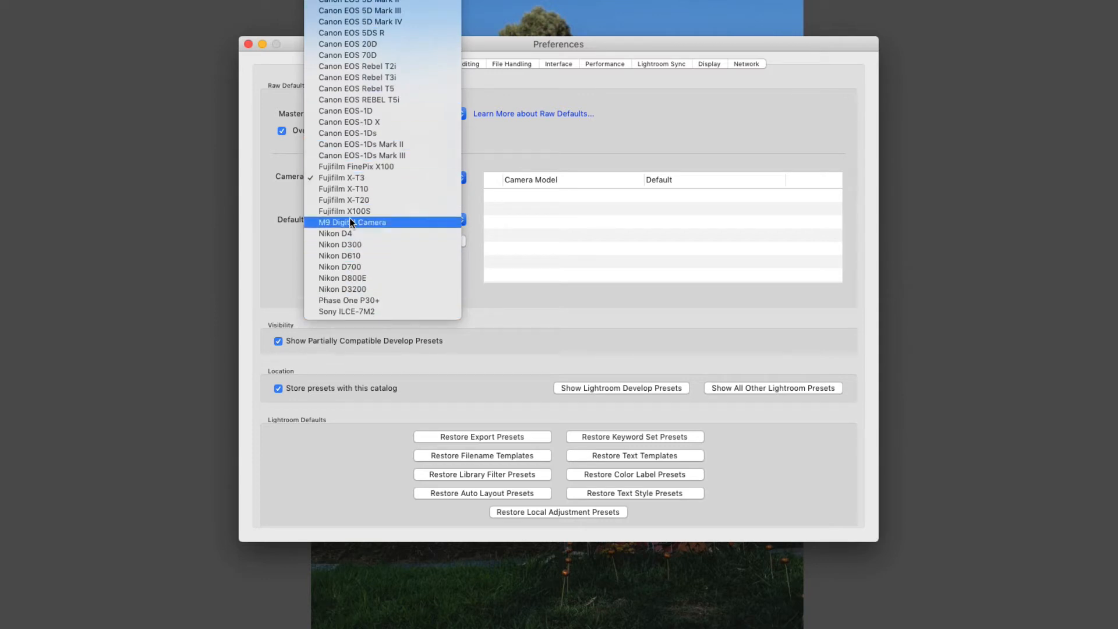
{"action": "left_click", "coordinate": [363, 178]}
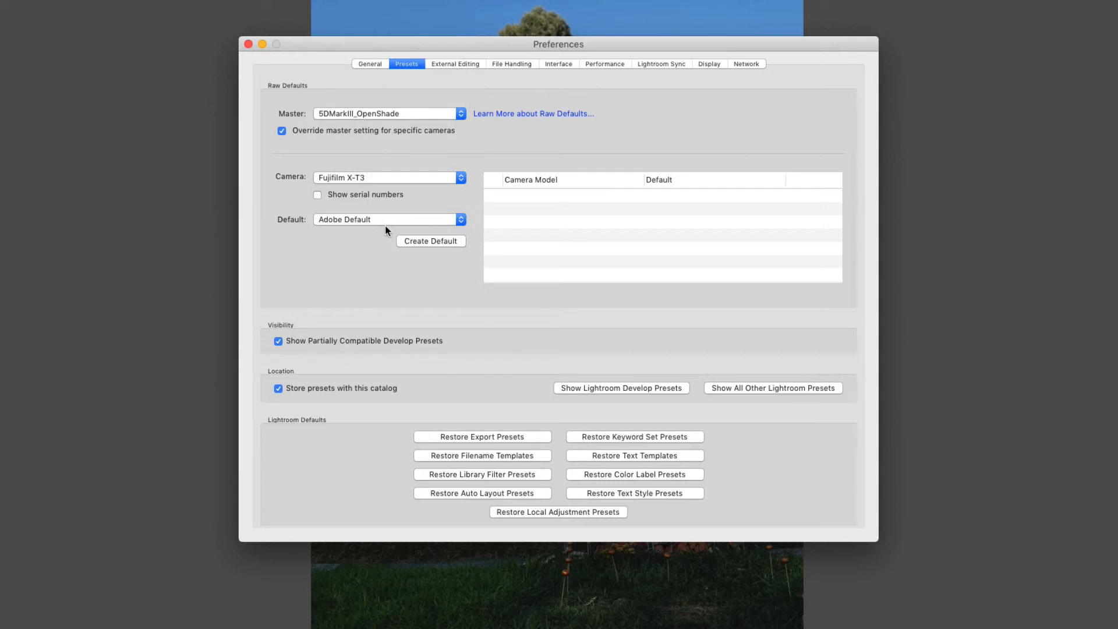
{"action": "left_click", "coordinate": [367, 220]}
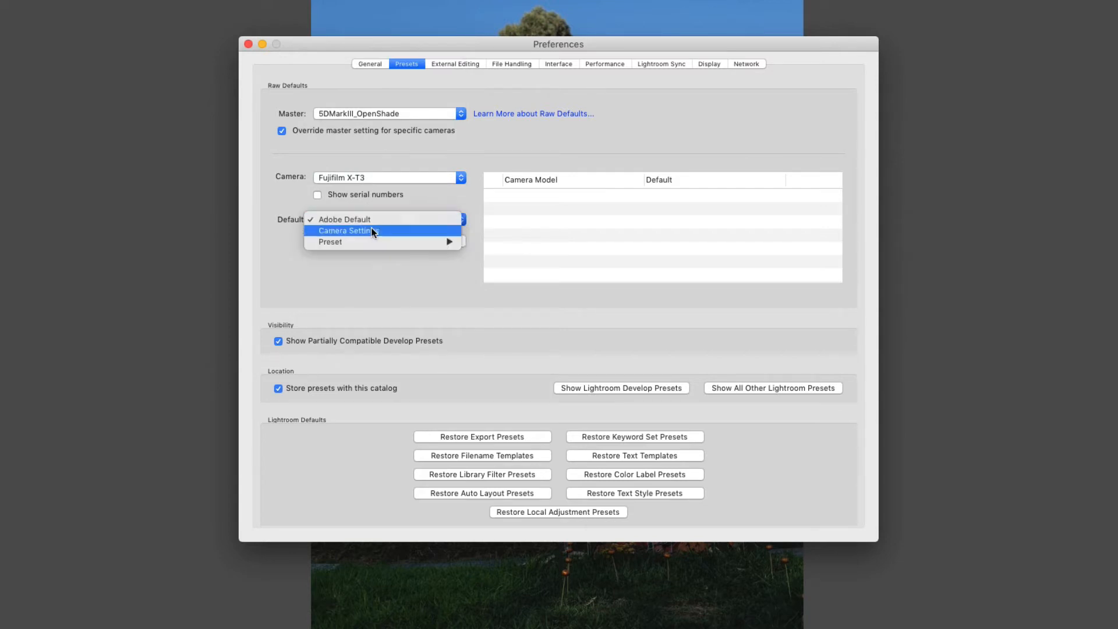
{"action": "mouse_move", "coordinate": [372, 243]}
{"action": "left_click", "coordinate": [371, 232]}
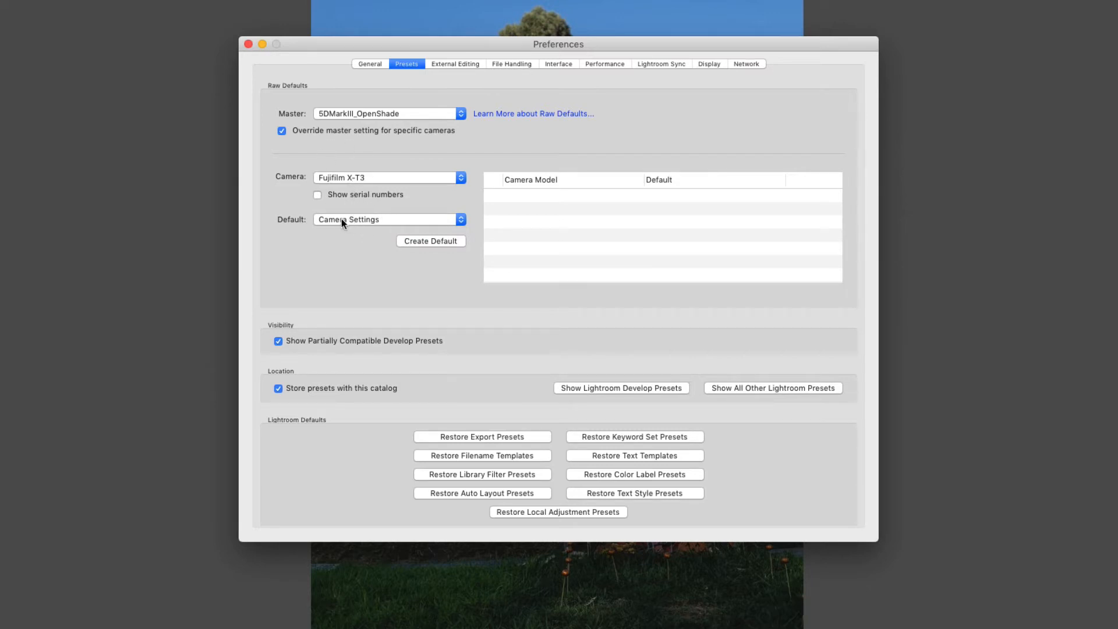
Turn off the camera-specific override, set the master raw default to Adobe Default and close the preferences
{"action": "mouse_move", "coordinate": [348, 220]}
{"action": "left_click", "coordinate": [282, 131]}
{"action": "left_click", "coordinate": [379, 110]}
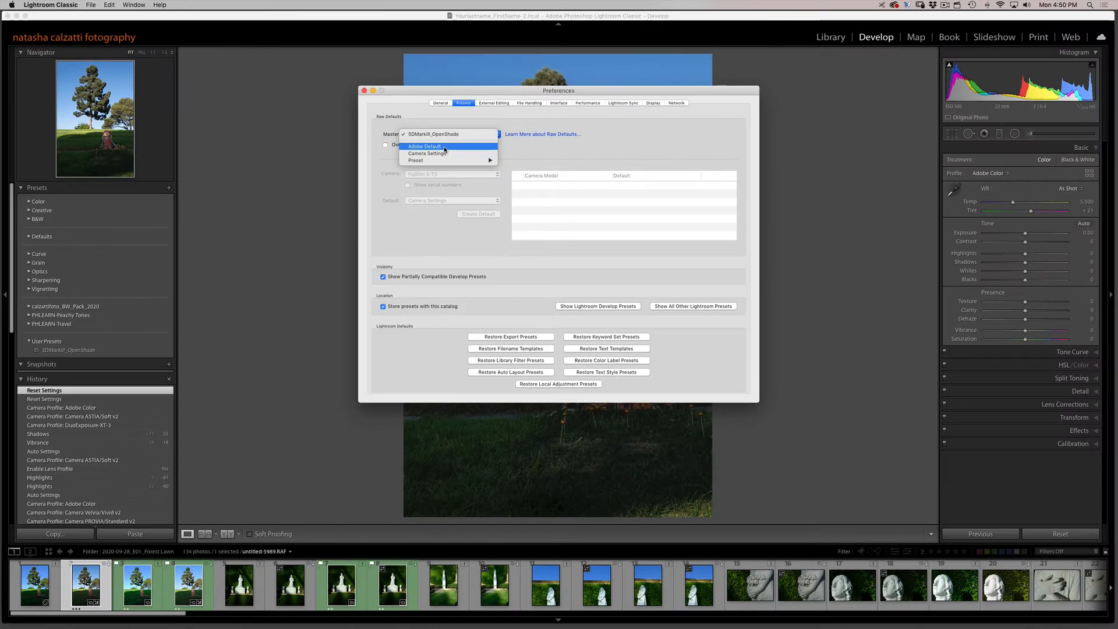
{"action": "left_click", "coordinate": [535, 174]}
{"action": "left_click", "coordinate": [364, 91]}
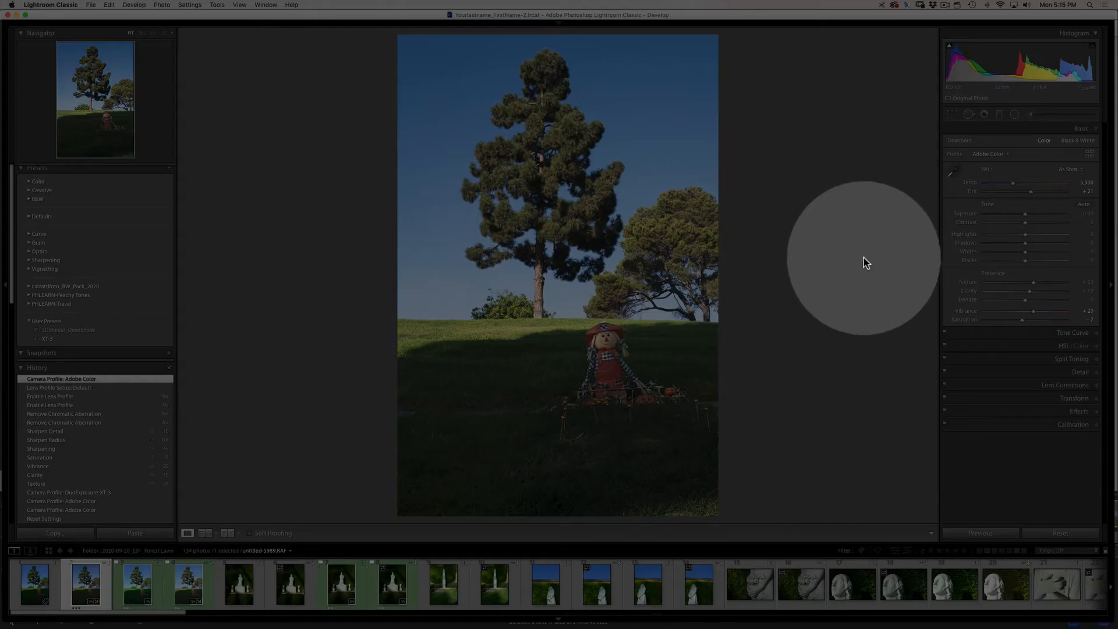
Compare the photo with the Adobe Color profile, and apply the DuoExposure-XT-3 profile
{"action": "left_click", "coordinate": [1007, 161]}
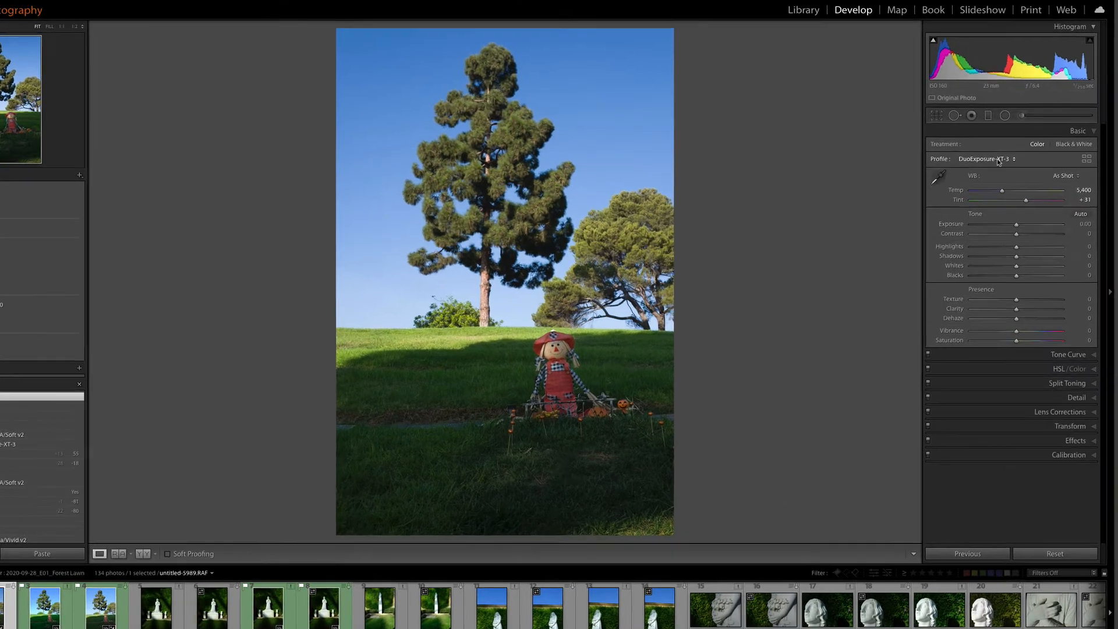
{"action": "left_click", "coordinate": [1009, 172]}
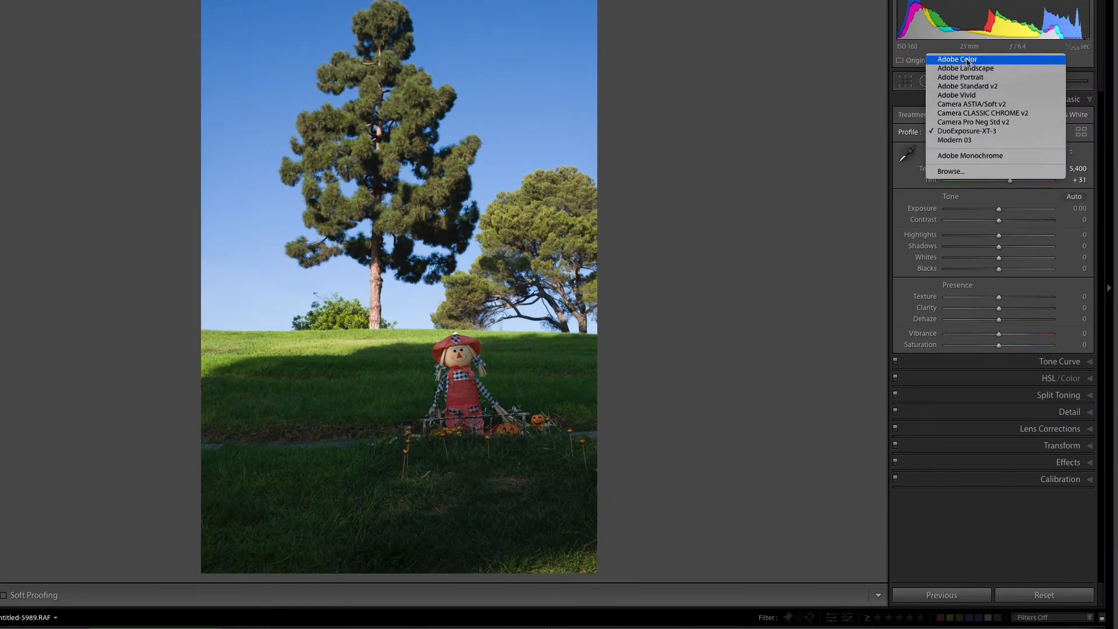
{"action": "left_click", "coordinate": [967, 62]}
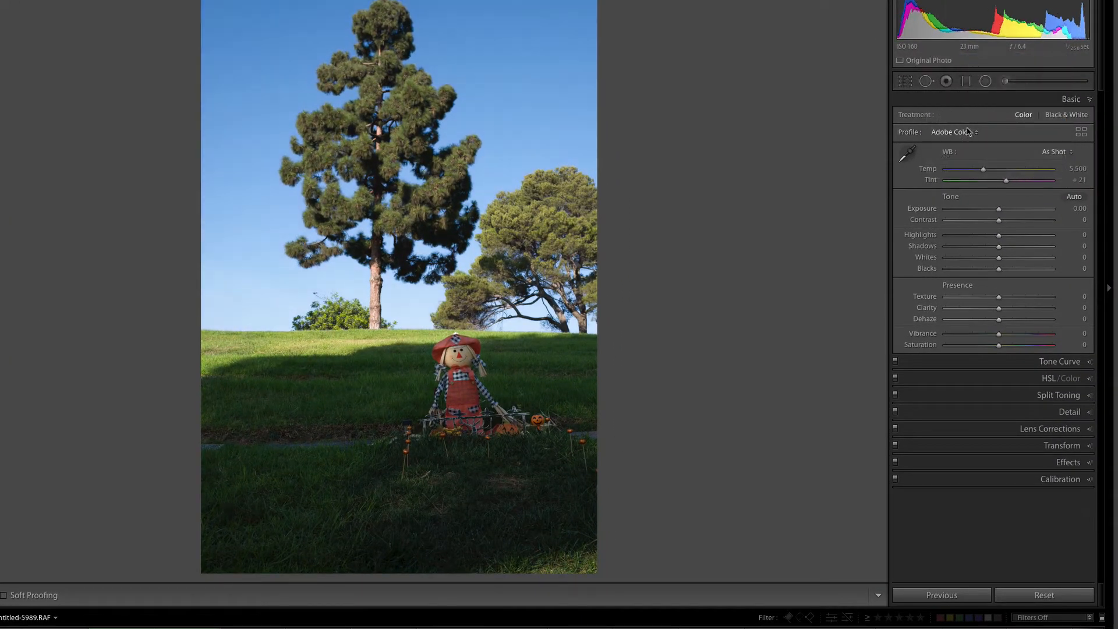
{"action": "left_click", "coordinate": [967, 133]}
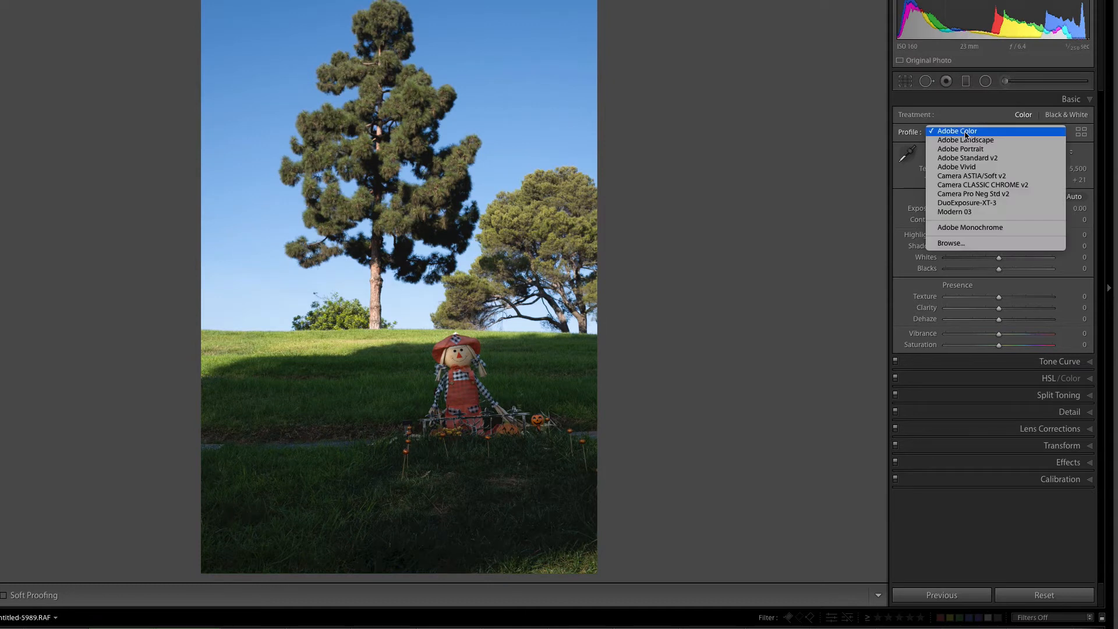
{"action": "left_click", "coordinate": [972, 203]}
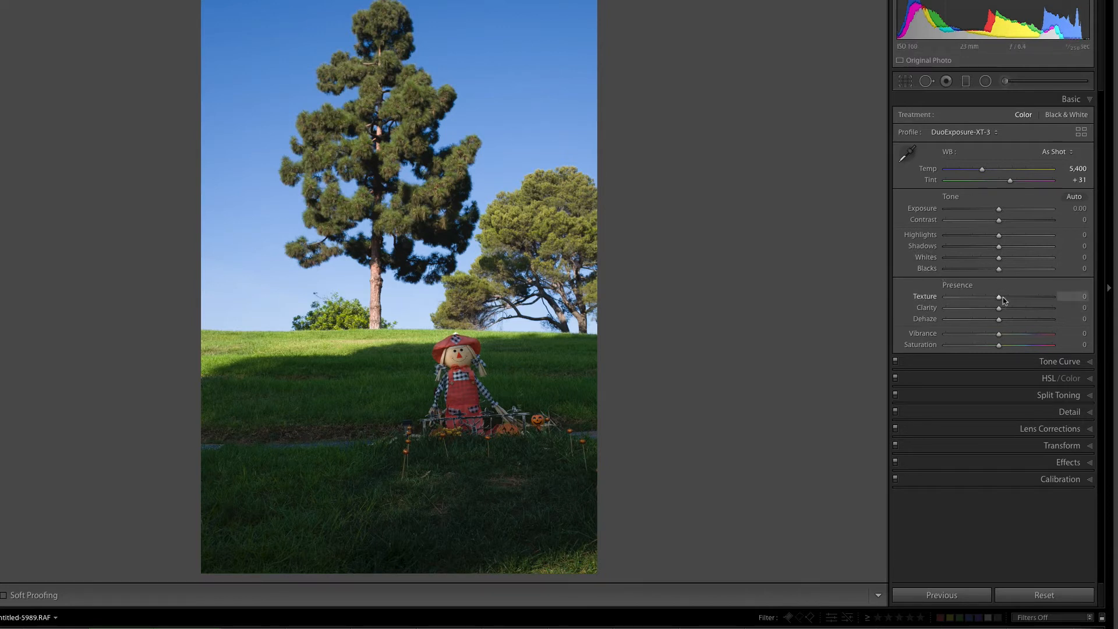
Set the photo's Texture to +20 and Clarity to +10
{"action": "left_click", "coordinate": [1070, 298]}
{"action": "type", "text": "20"}
{"action": "key", "text": "Tab"}
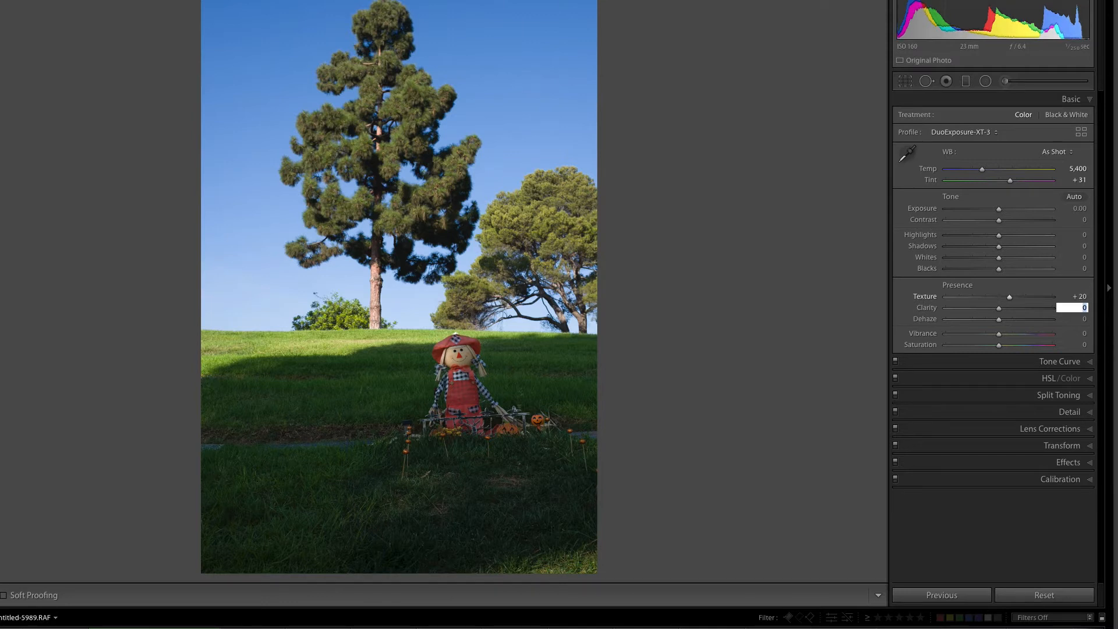
{"action": "type", "text": "10"}
{"action": "key", "text": "Tab"}
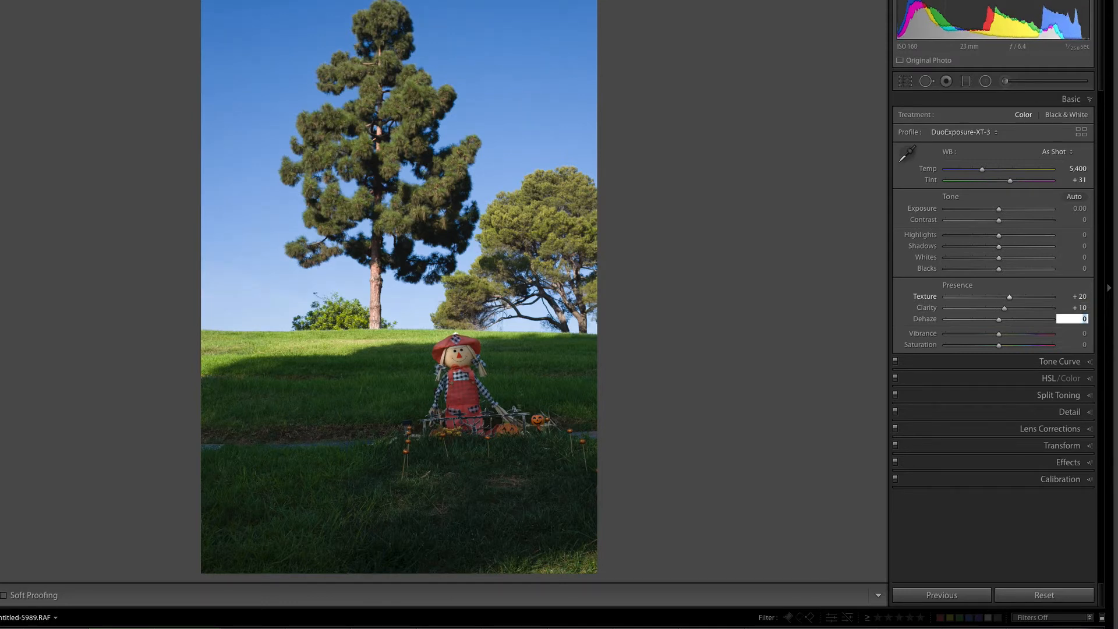
Set the photo's Vibrance to +20 and Saturation to -7, leaving Dehaze as it is
{"action": "key", "text": "Tab"}
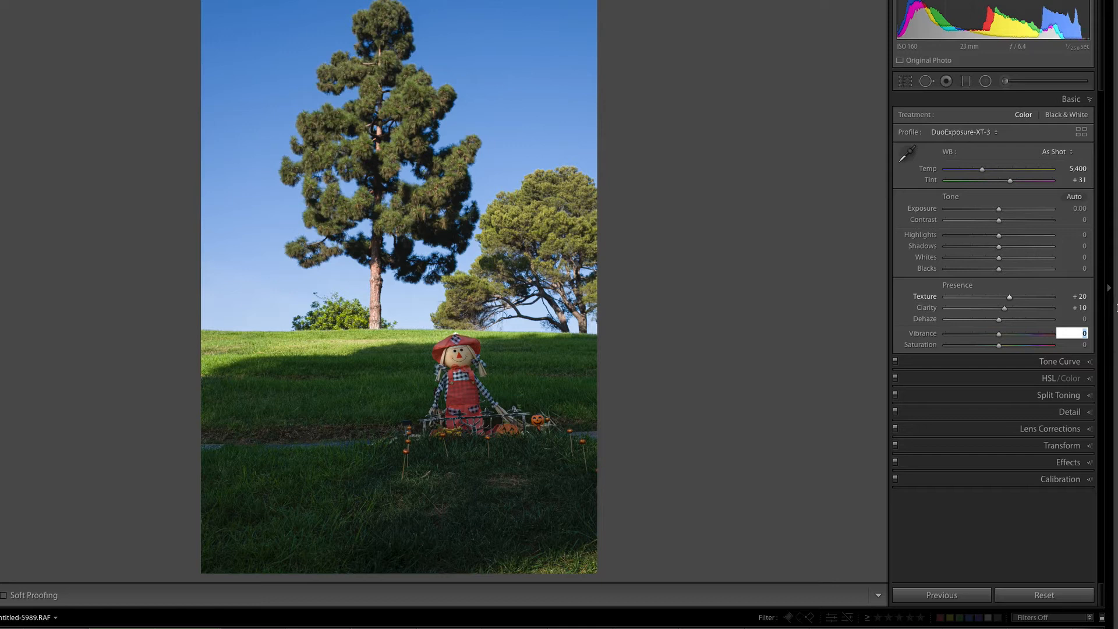
{"action": "type", "text": "20"}
{"action": "key", "text": "Tab"}
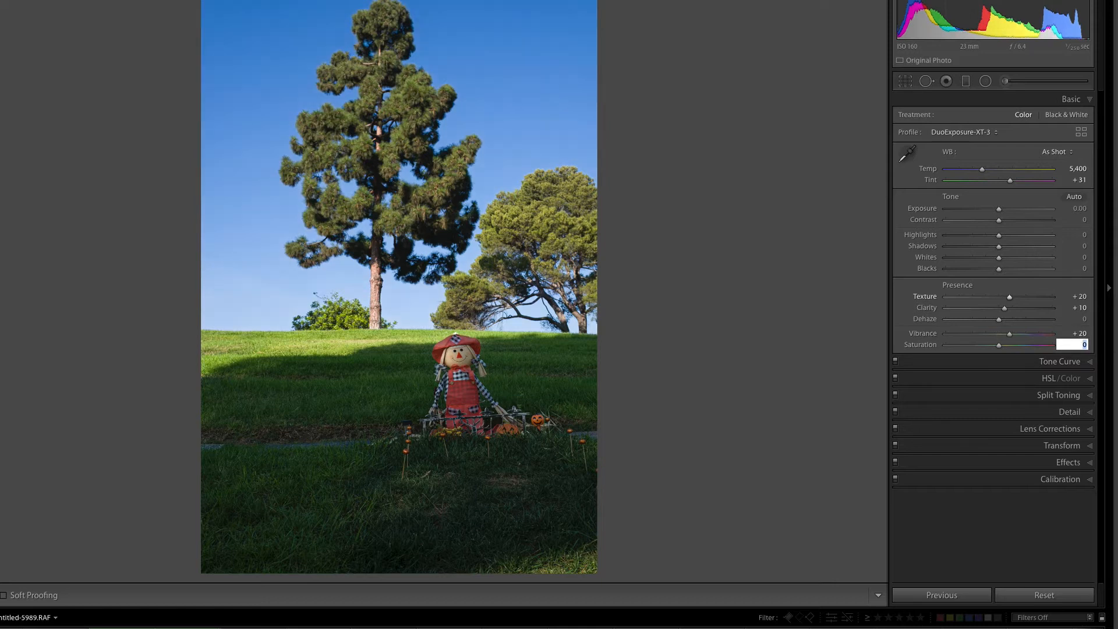
{"action": "type", "text": "-7"}
{"action": "key", "text": "Tab"}
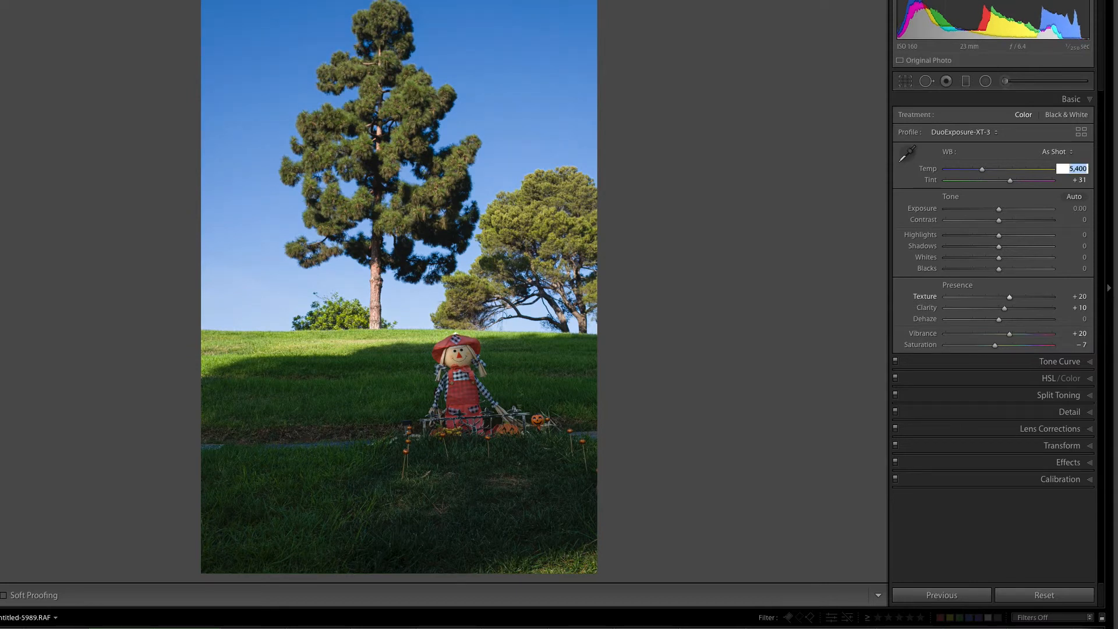
Set the sharpening Amount to 65, Radius to 0.8 and Detail to 10
{"action": "left_click", "coordinate": [1078, 412]}
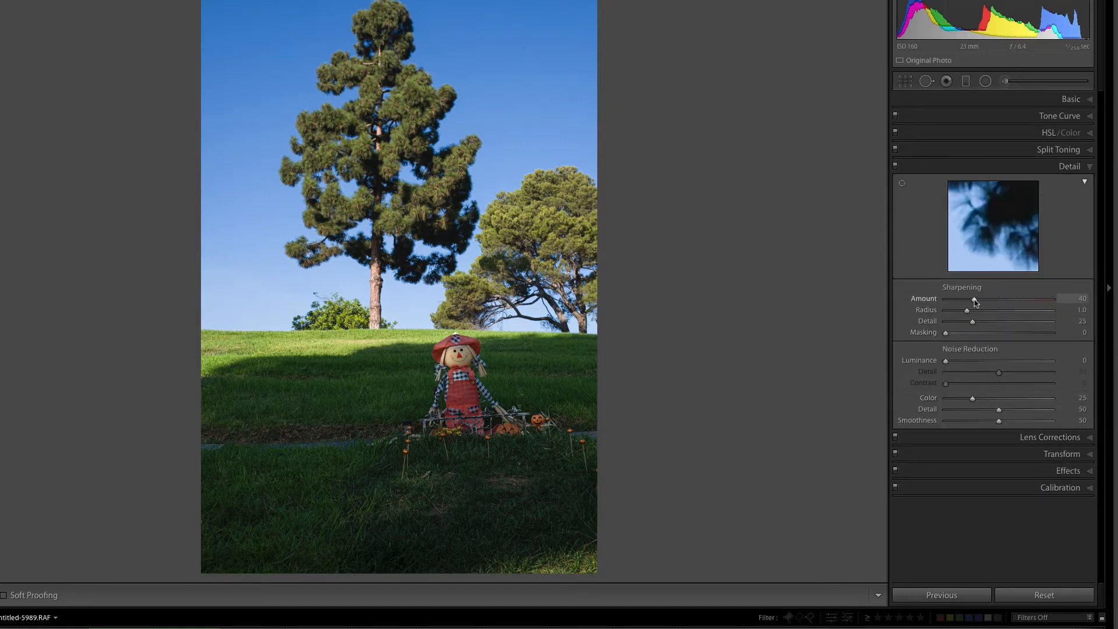
{"action": "left_click_drag", "start_coordinate": [975, 301], "coordinate": [987, 302]}
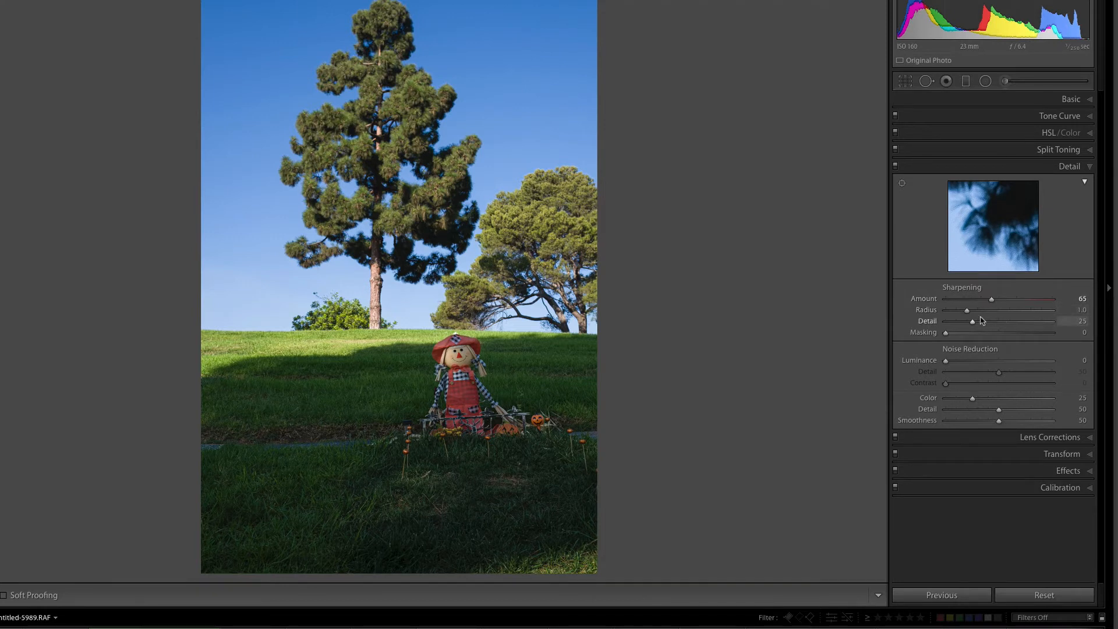
{"action": "mouse_move", "coordinate": [967, 311]}
{"action": "left_mouse_down"}
{"action": "mouse_move", "coordinate": [970, 323]}
{"action": "mouse_move", "coordinate": [958, 325]}
{"action": "left_mouse_up"}
Switch Remove Chromatic Aberration and Enable Profile Corrections off and on again, and set the lens profile setup to Default
{"action": "left_click", "coordinate": [1045, 438]}
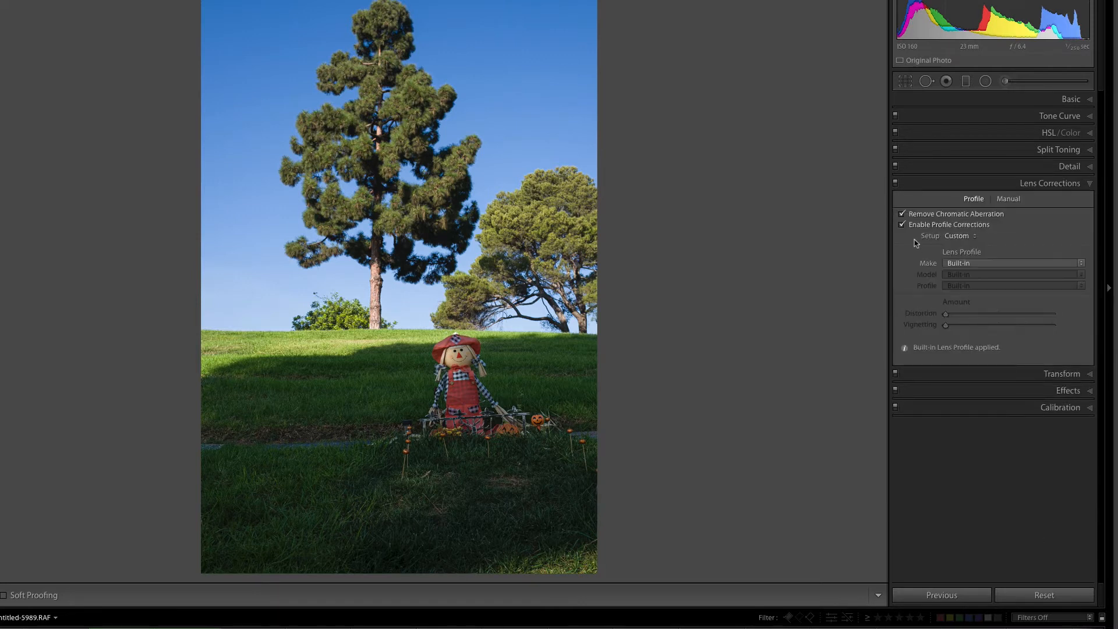
{"action": "left_click", "coordinate": [902, 215]}
{"action": "left_click", "coordinate": [902, 215]}
{"action": "left_click", "coordinate": [901, 225]}
{"action": "left_click", "coordinate": [901, 225]}
{"action": "left_click", "coordinate": [968, 239]}
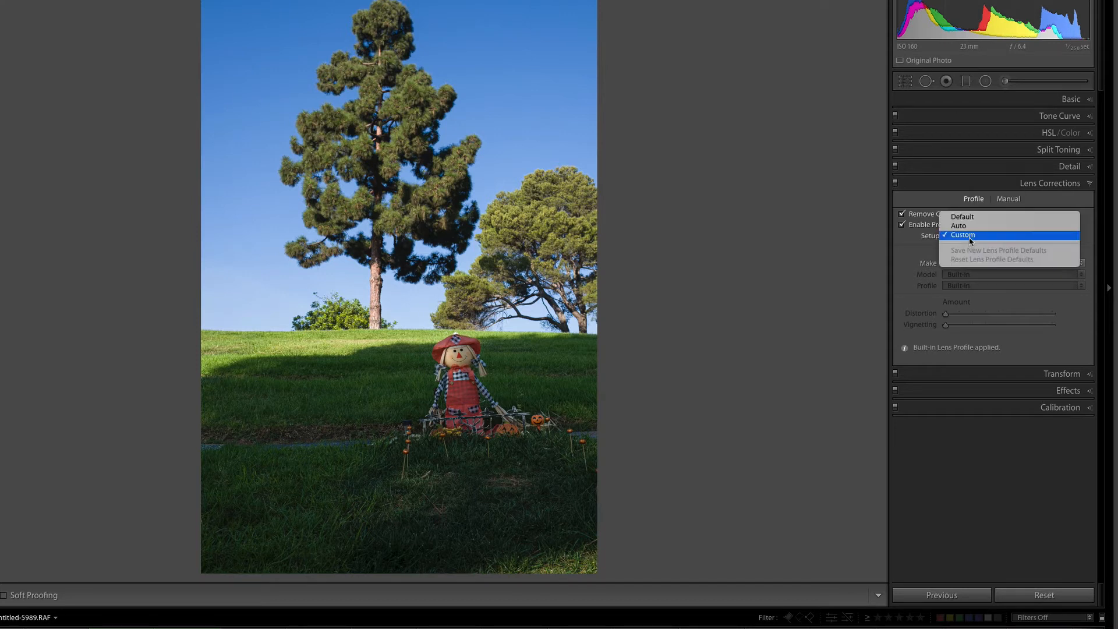
{"action": "left_click", "coordinate": [970, 220]}
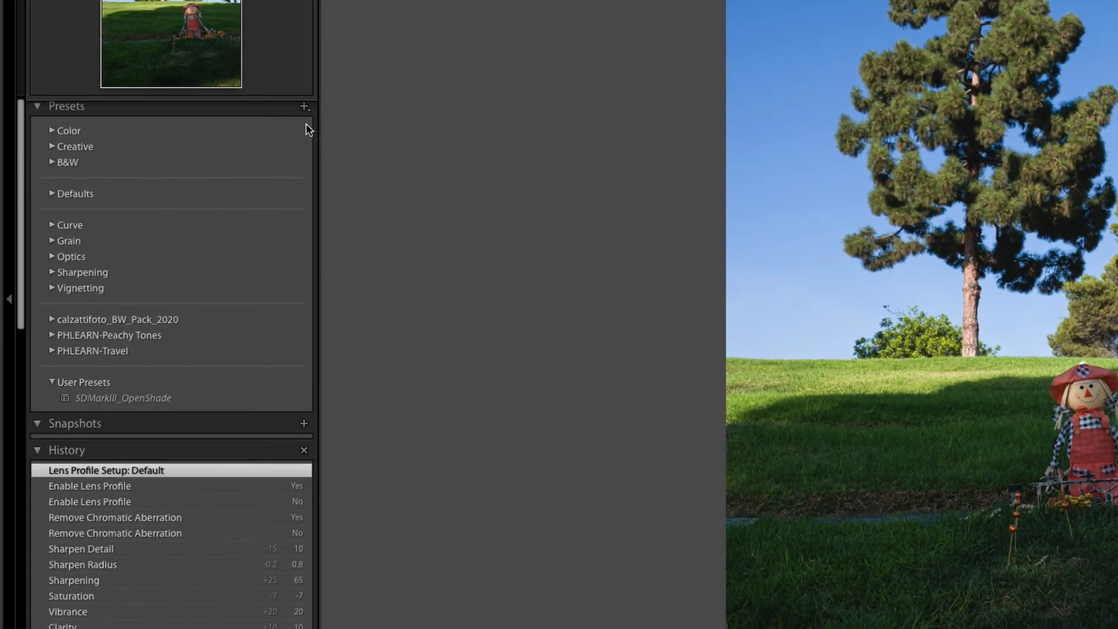
Start a new develop preset named XT-3 in the User Presets group
{"action": "left_click", "coordinate": [304, 107]}
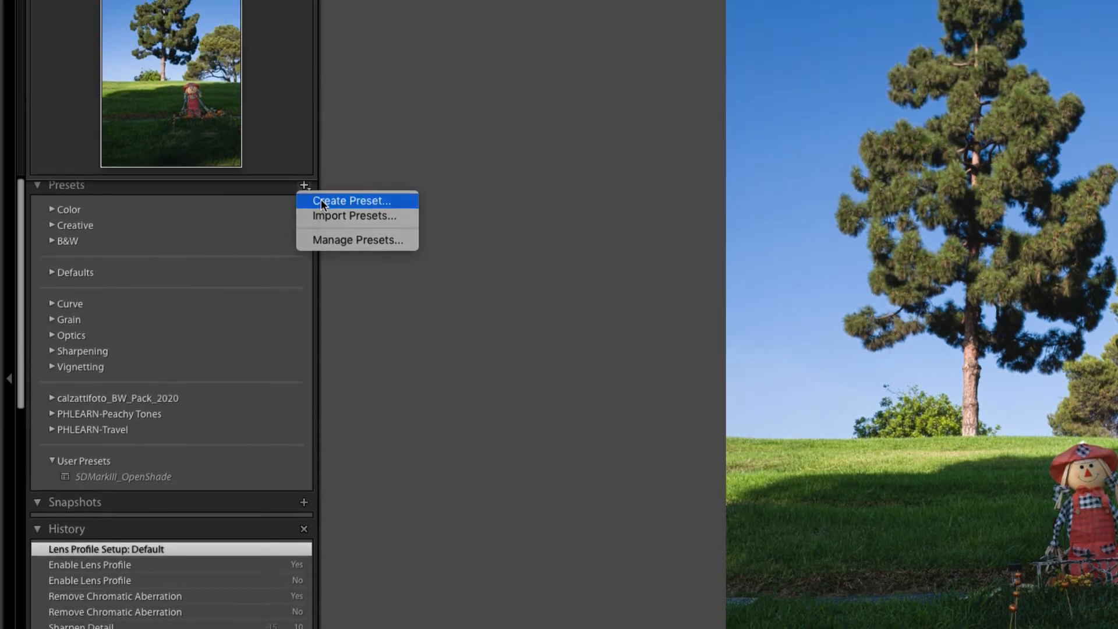
{"action": "left_click", "coordinate": [326, 120]}
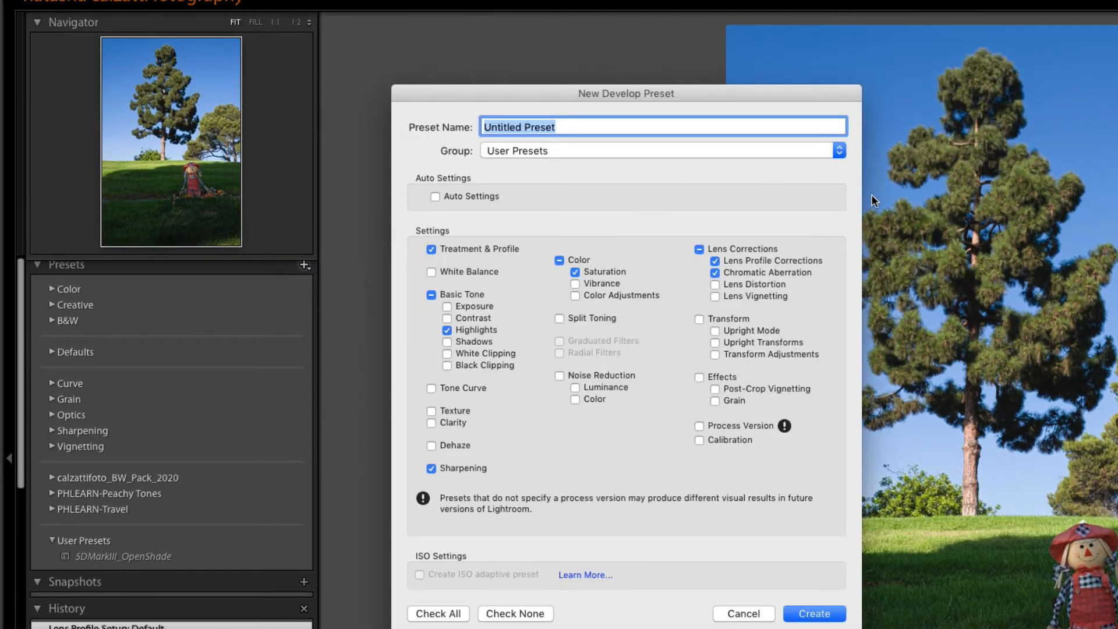
{"action": "type", "text": "XT"}
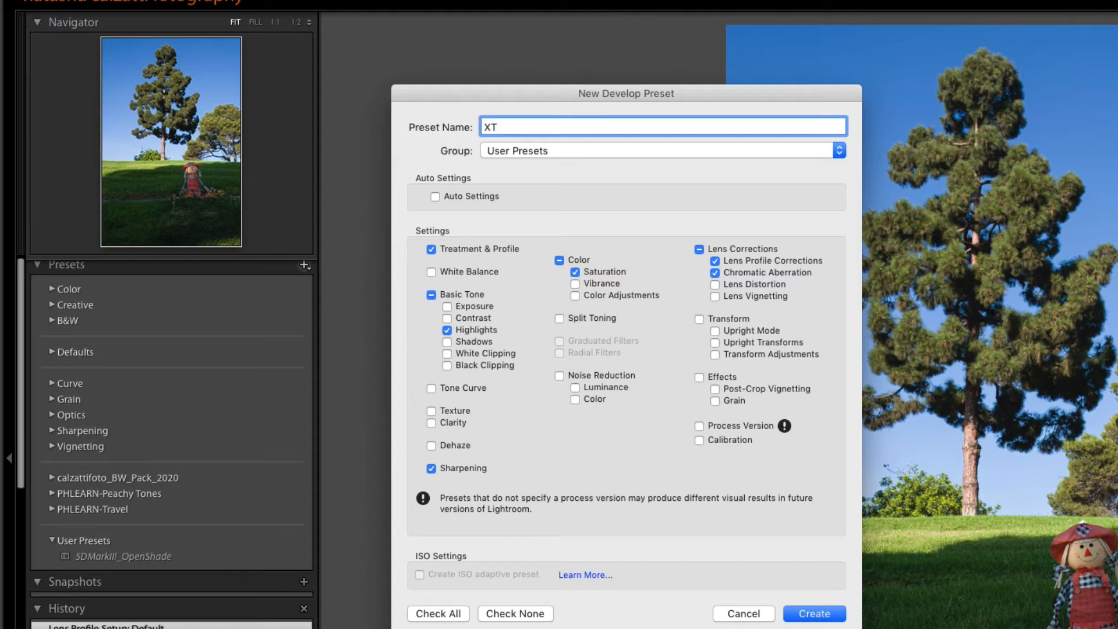
{"action": "type", "text": "-3"}
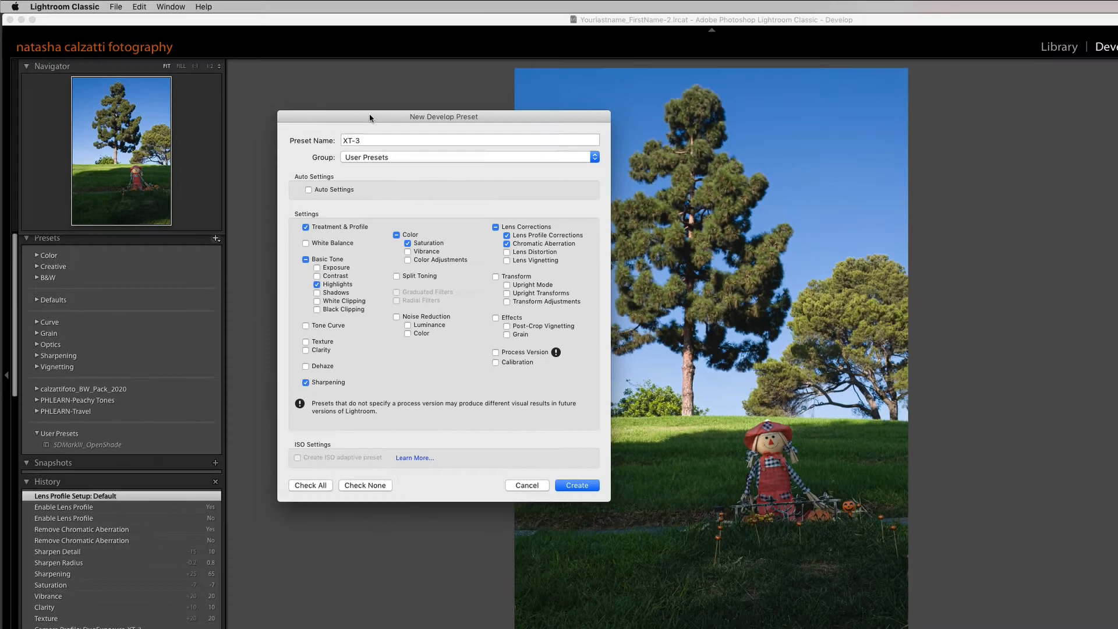
{"action": "left_click_drag", "start_coordinate": [520, 89], "coordinate": [1055, 93]}
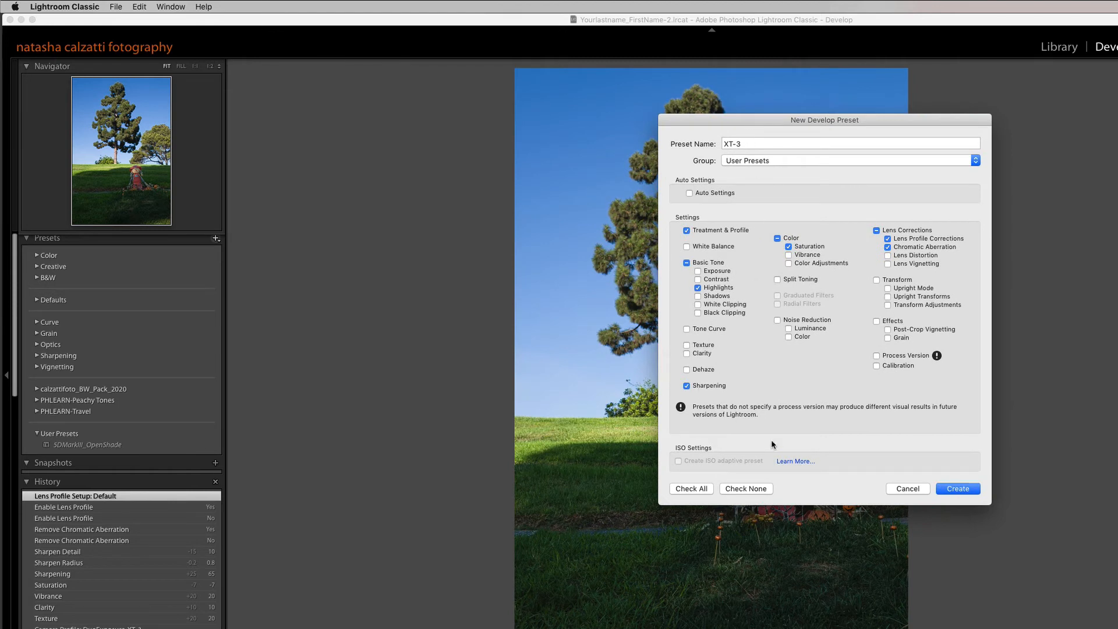
Include only Treatment & Profile, Texture, Clarity, Sharpening, Lens Profile Corrections, Chromatic Aberration and Process Version in the preset and create it
{"action": "left_click", "coordinate": [743, 490]}
{"action": "left_click", "coordinate": [687, 232]}
{"action": "left_click", "coordinate": [691, 345]}
{"action": "left_click", "coordinate": [697, 355]}
{"action": "left_click", "coordinate": [699, 387]}
{"action": "left_click", "coordinate": [889, 239]}
{"action": "left_click", "coordinate": [888, 247]}
{"action": "left_click", "coordinate": [877, 356]}
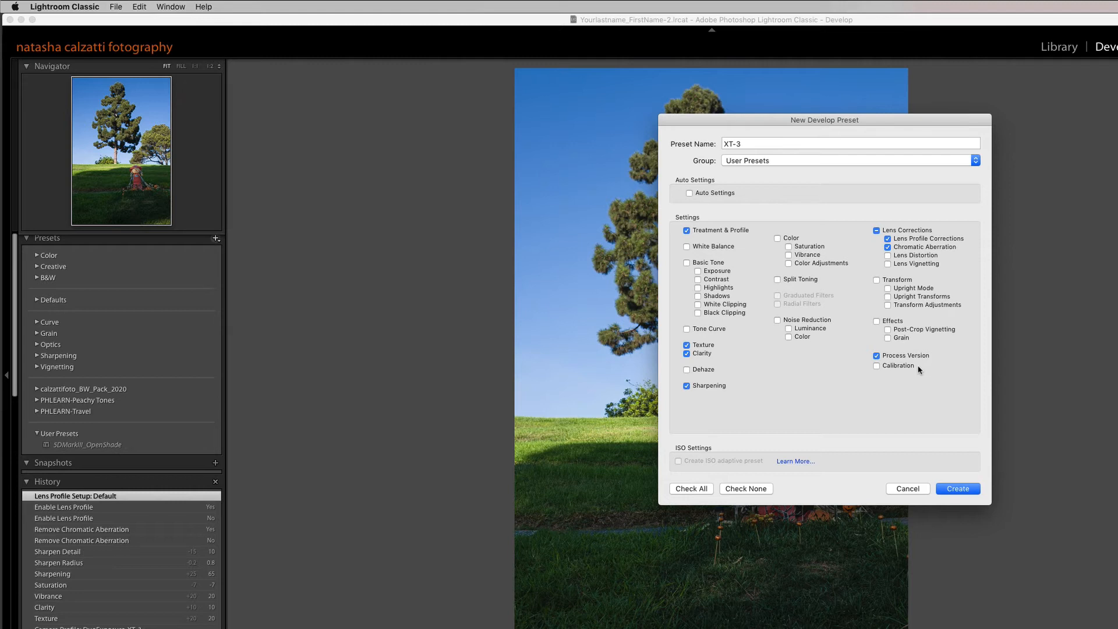
{"action": "left_click", "coordinate": [960, 493]}
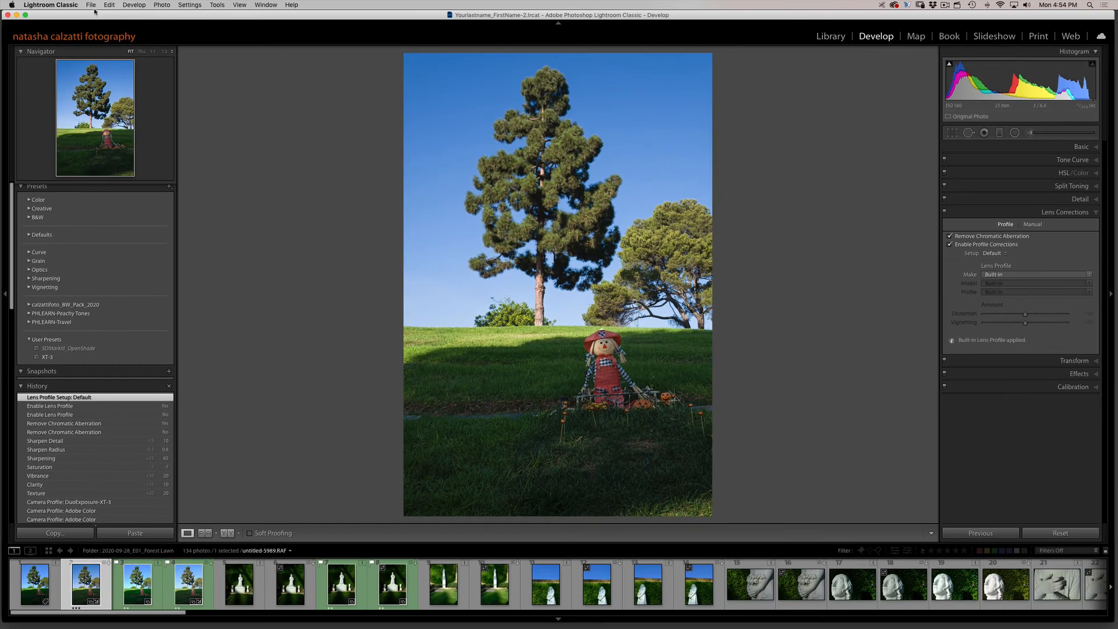
In the preferences, set the master raw default to Camera Settings and enable overriding it for specific cameras
{"action": "left_click", "coordinate": [57, 5]}
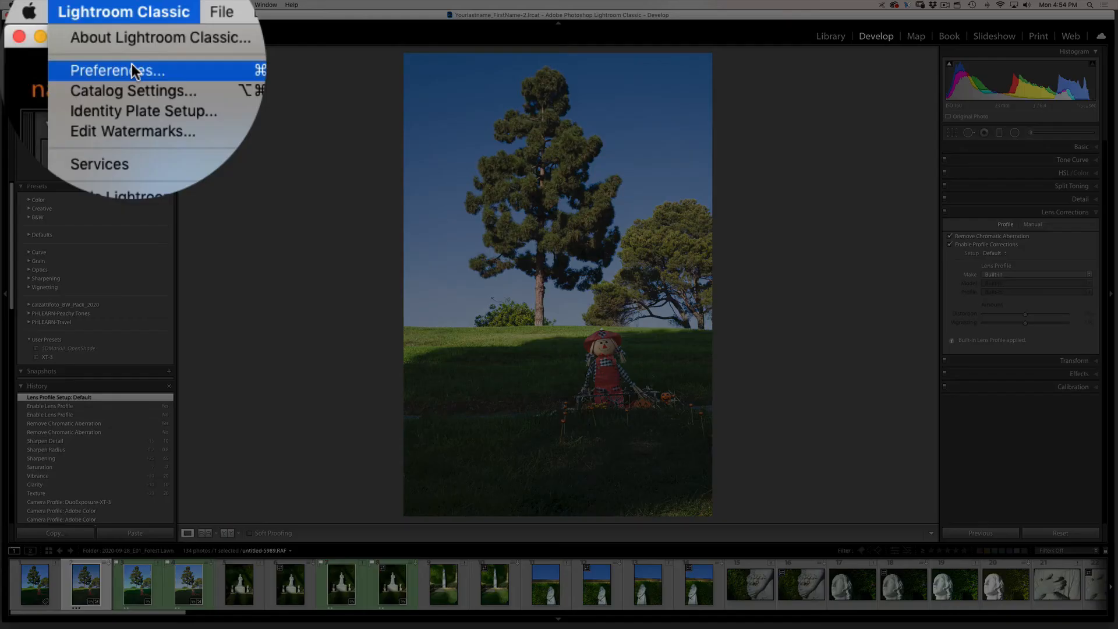
{"action": "left_click", "coordinate": [55, 28]}
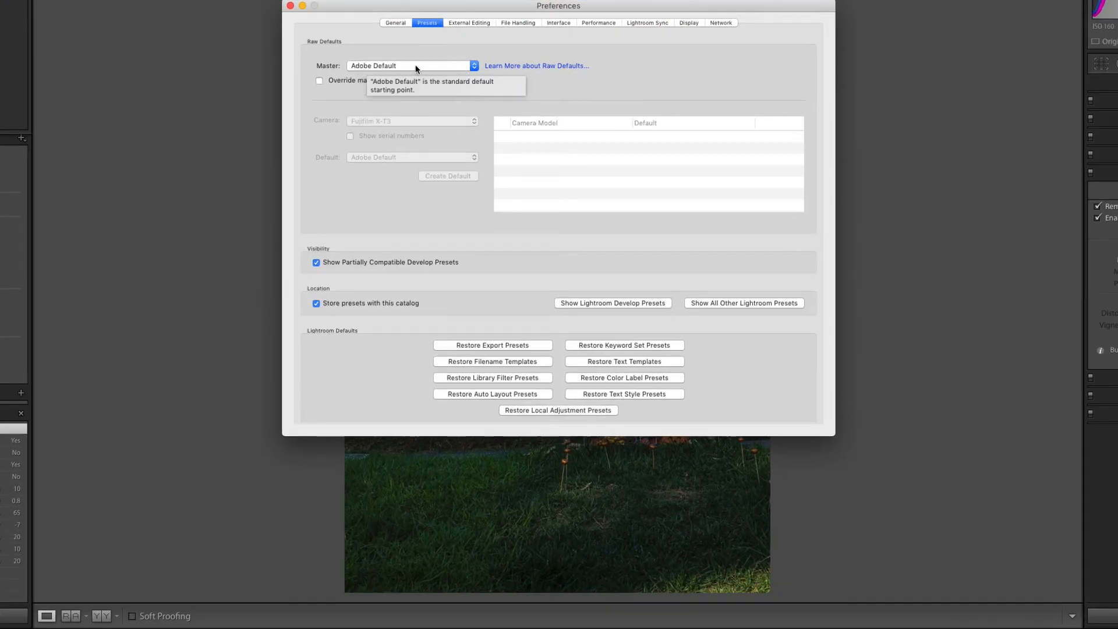
{"action": "left_click", "coordinate": [471, 66]}
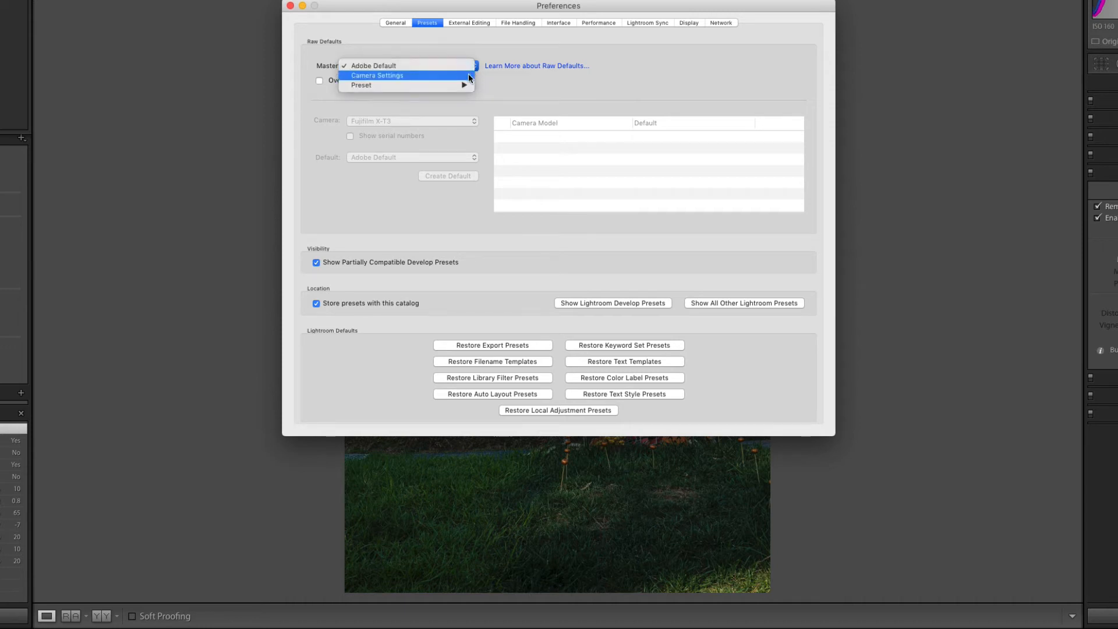
{"action": "left_click", "coordinate": [468, 75]}
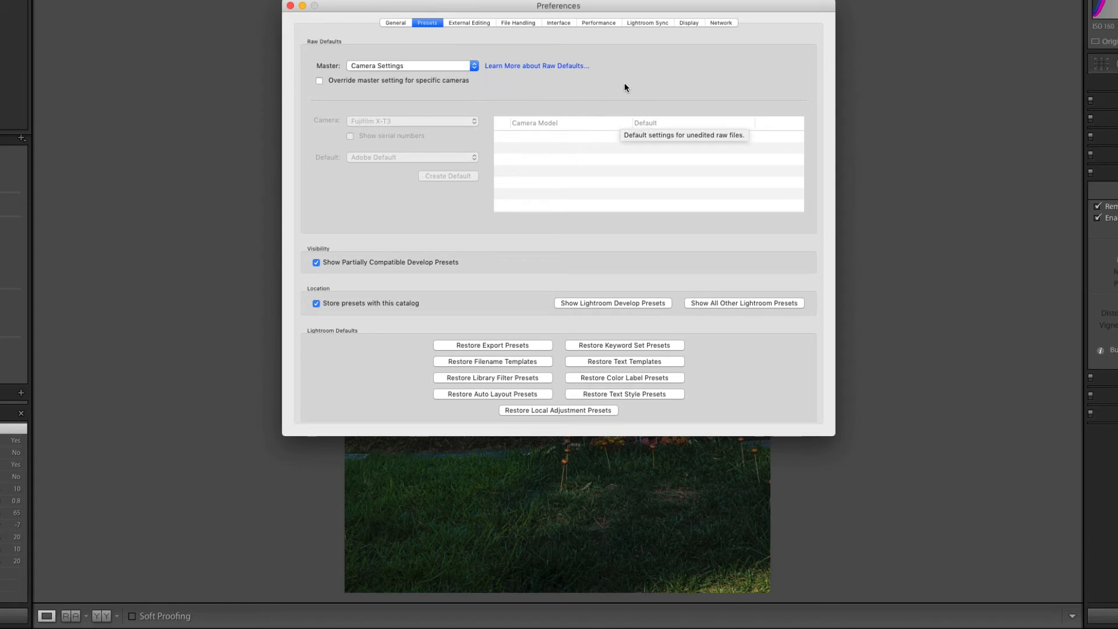
{"action": "left_click", "coordinate": [319, 81]}
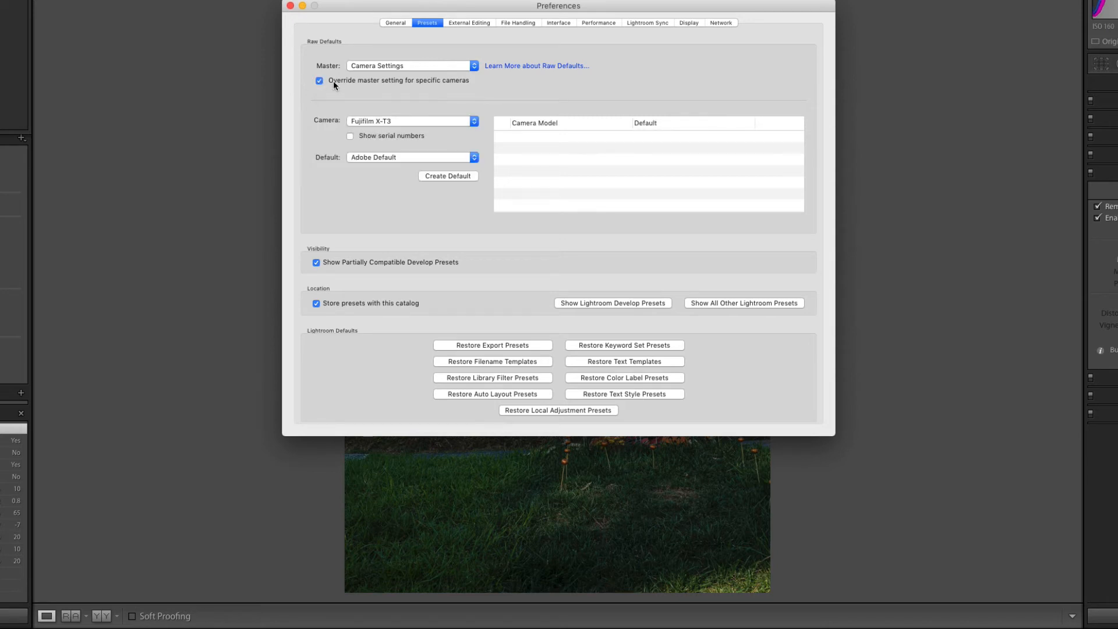
Create a raw default for the Fujifilm X-T3 that uses the XT-3 user preset, without showing serial numbers
{"action": "left_click", "coordinate": [387, 121]}
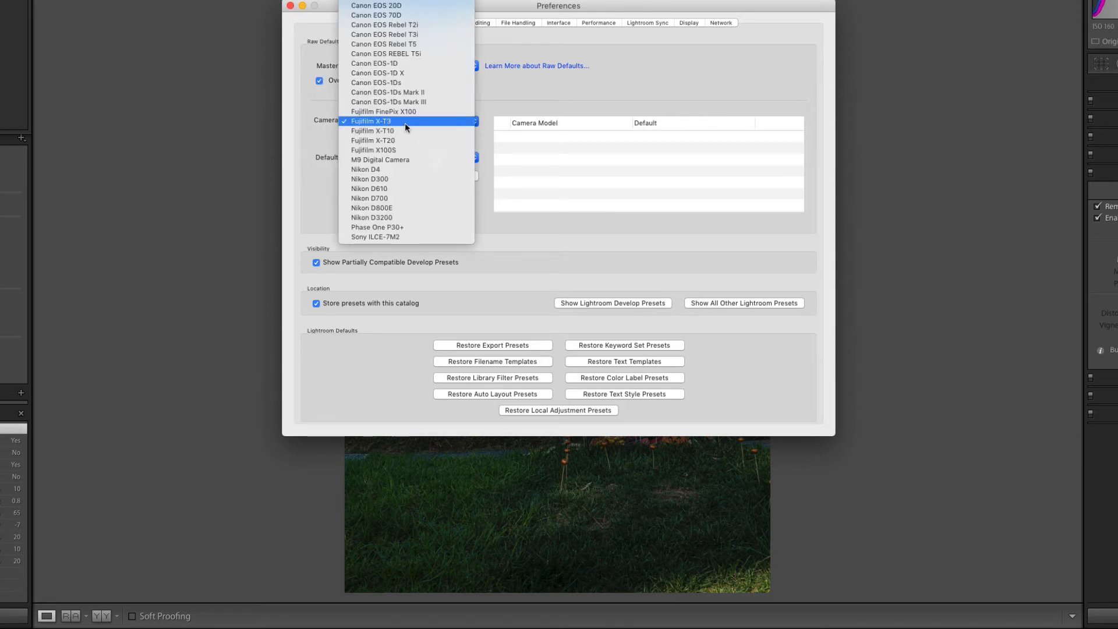
{"action": "left_click", "coordinate": [404, 123]}
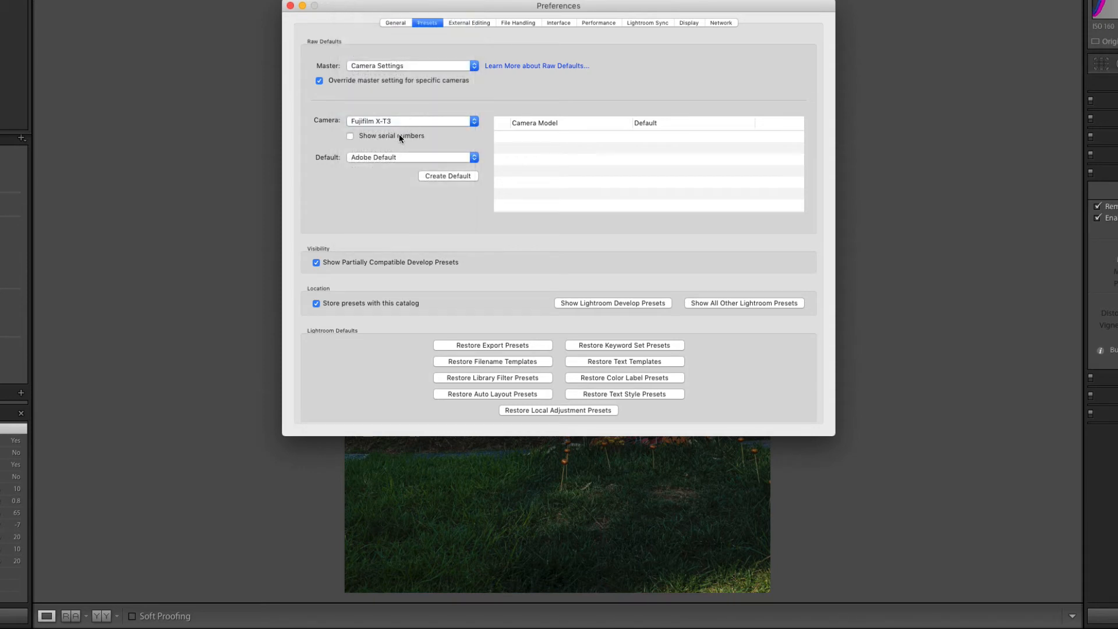
{"action": "left_click", "coordinate": [350, 136]}
{"action": "left_click", "coordinate": [349, 136]}
{"action": "left_click", "coordinate": [403, 156]}
{"action": "mouse_move", "coordinate": [401, 176]}
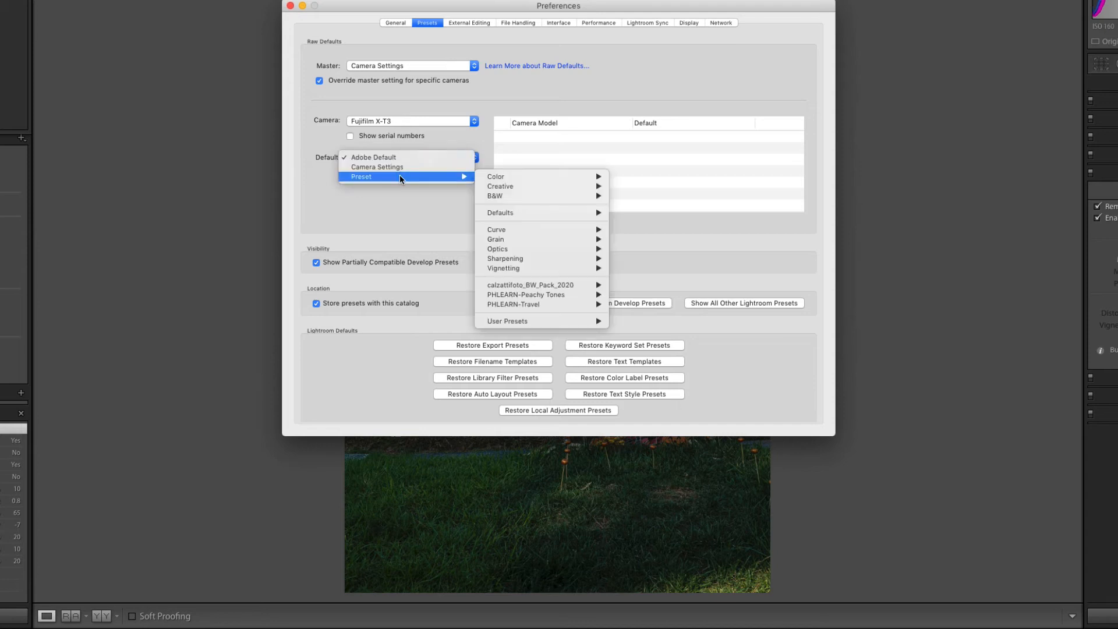
{"action": "mouse_move", "coordinate": [527, 322]}
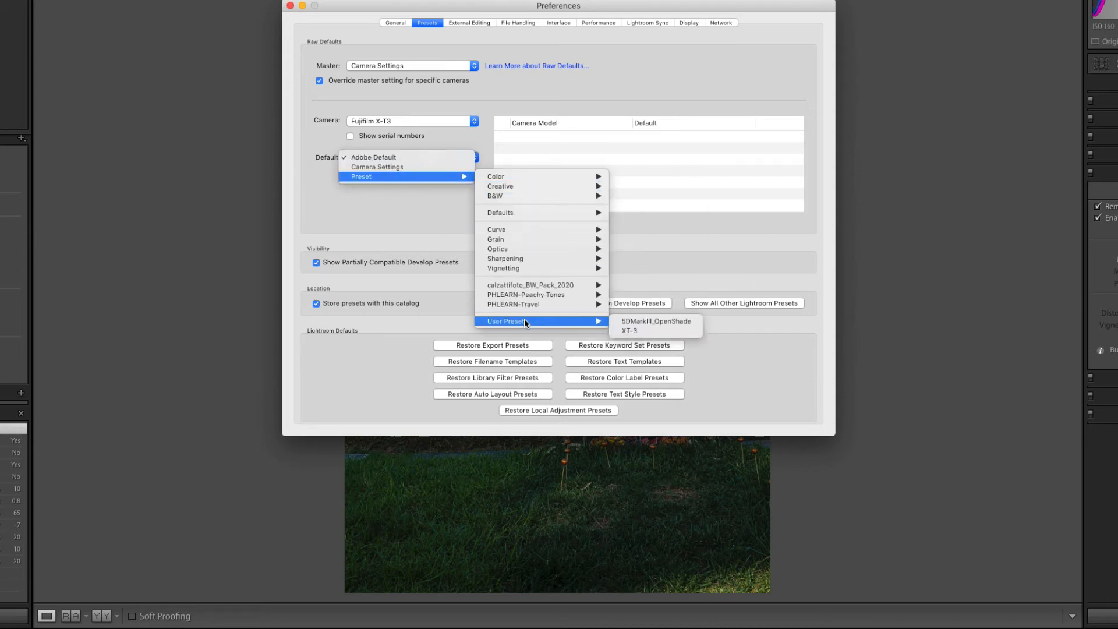
{"action": "left_click", "coordinate": [640, 331]}
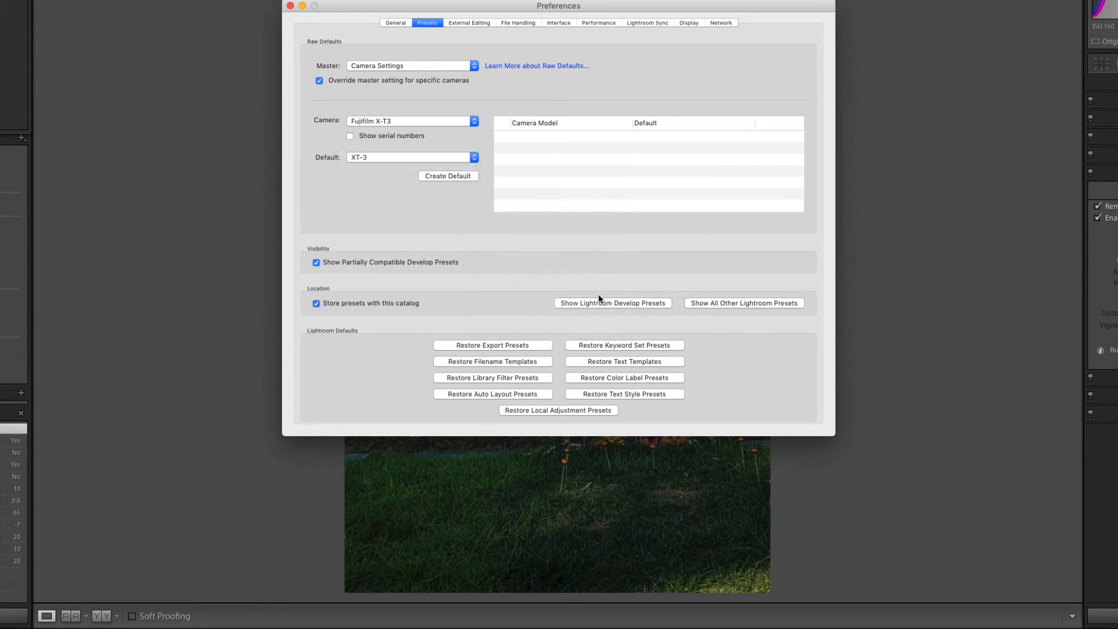
{"action": "left_click", "coordinate": [449, 176]}
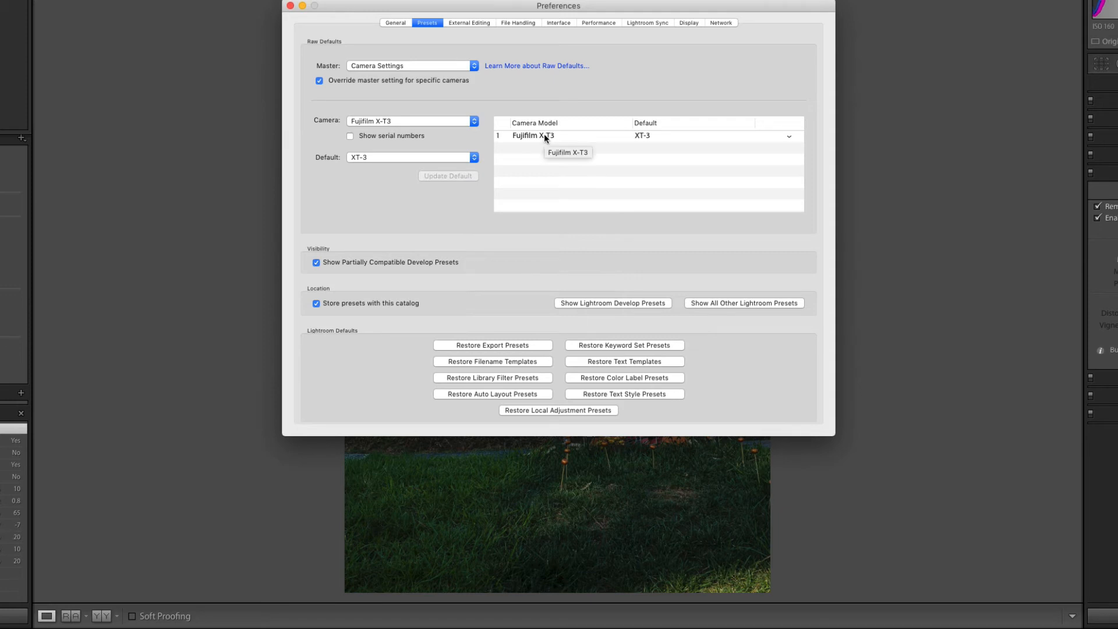
{"action": "left_click", "coordinate": [789, 136]}
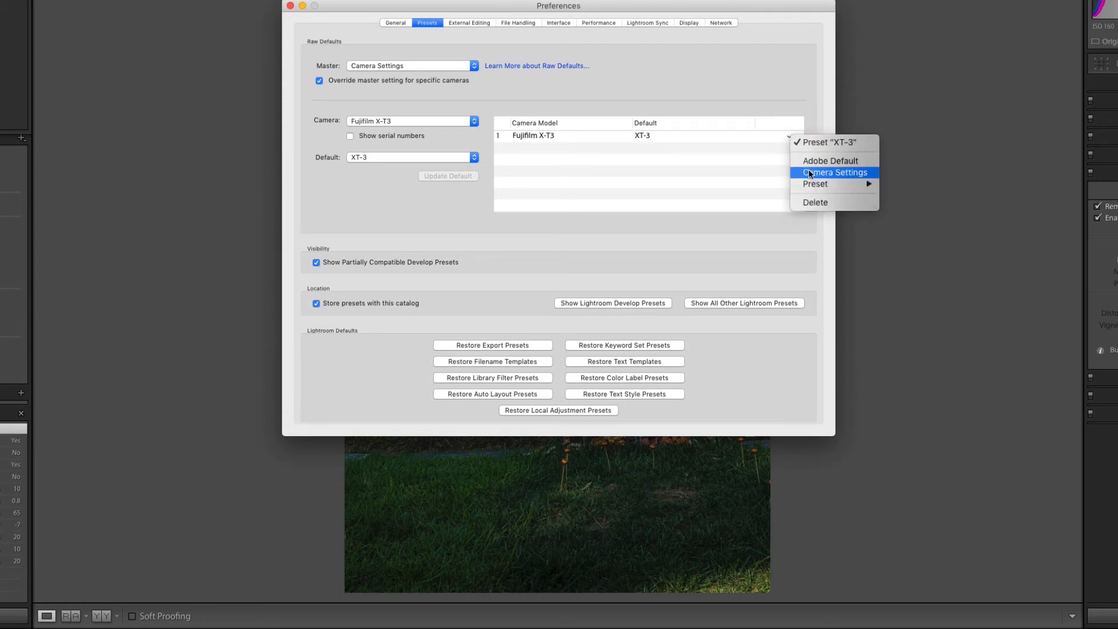
{"action": "left_click", "coordinate": [700, 173]}
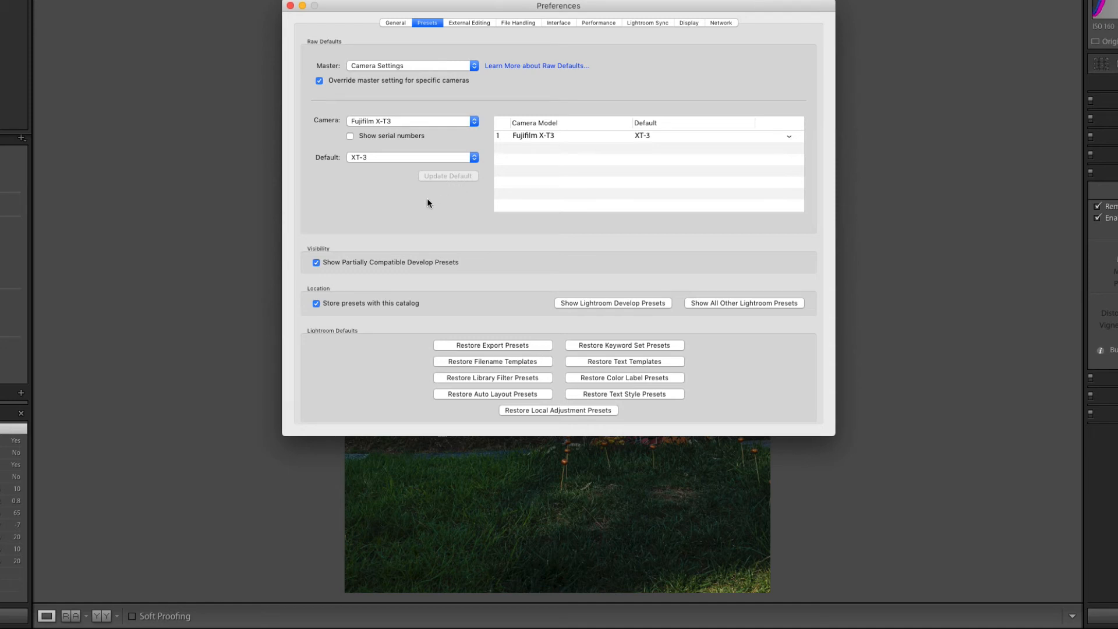
Create a raw default for the Canon EOS 5D Mark III with the 5DMarkIII_OpenShade user preset and close the preferences
{"action": "left_click", "coordinate": [473, 121]}
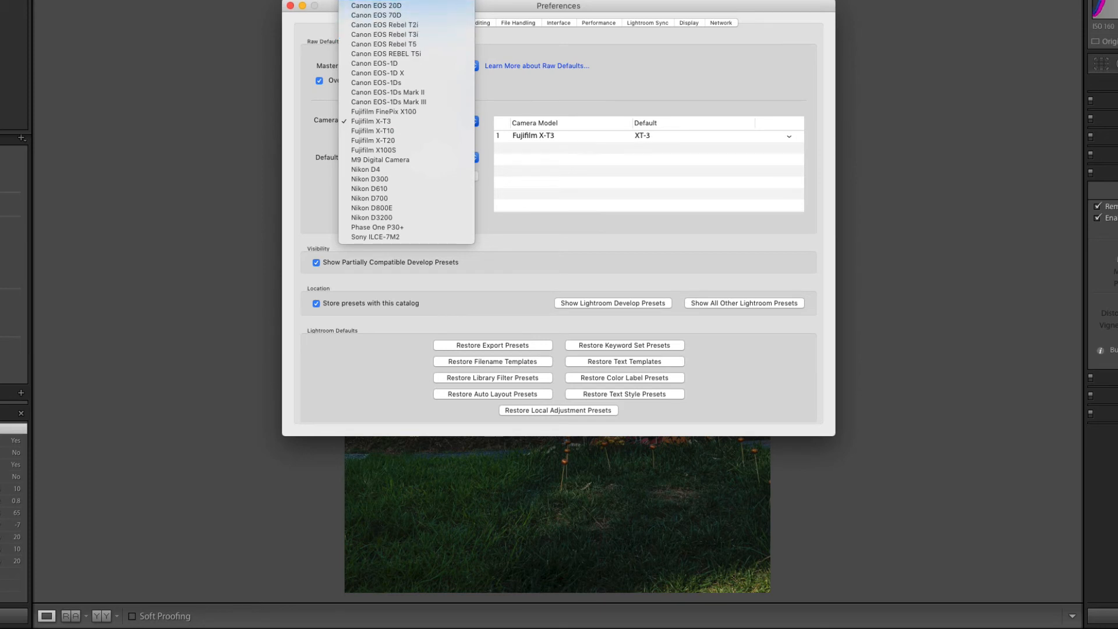
{"action": "left_click", "coordinate": [422, 1]}
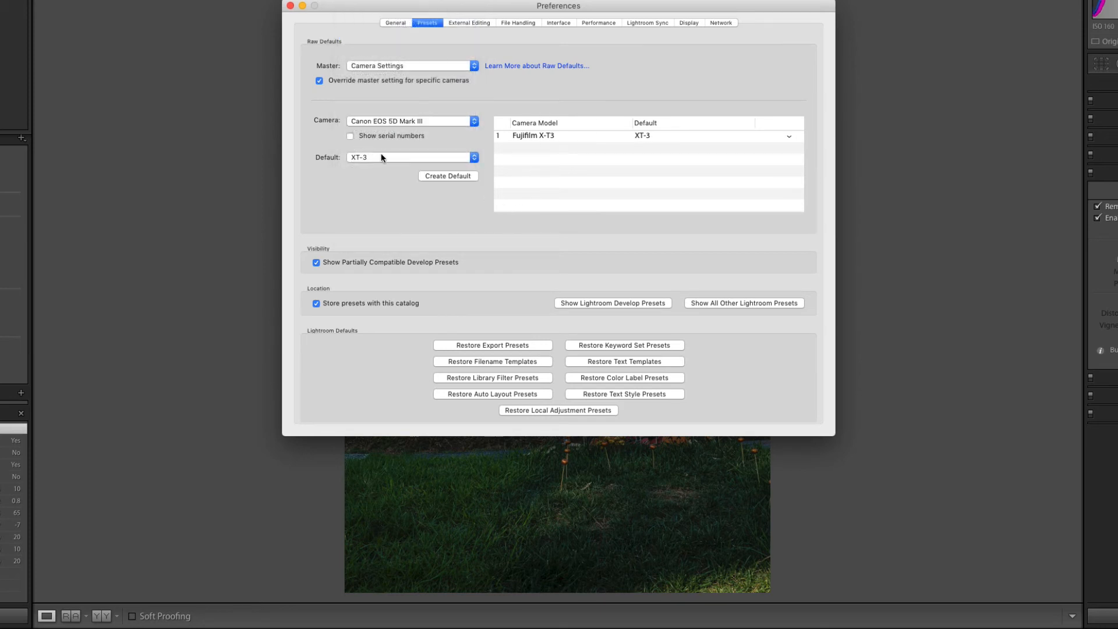
{"action": "left_click", "coordinate": [399, 156]}
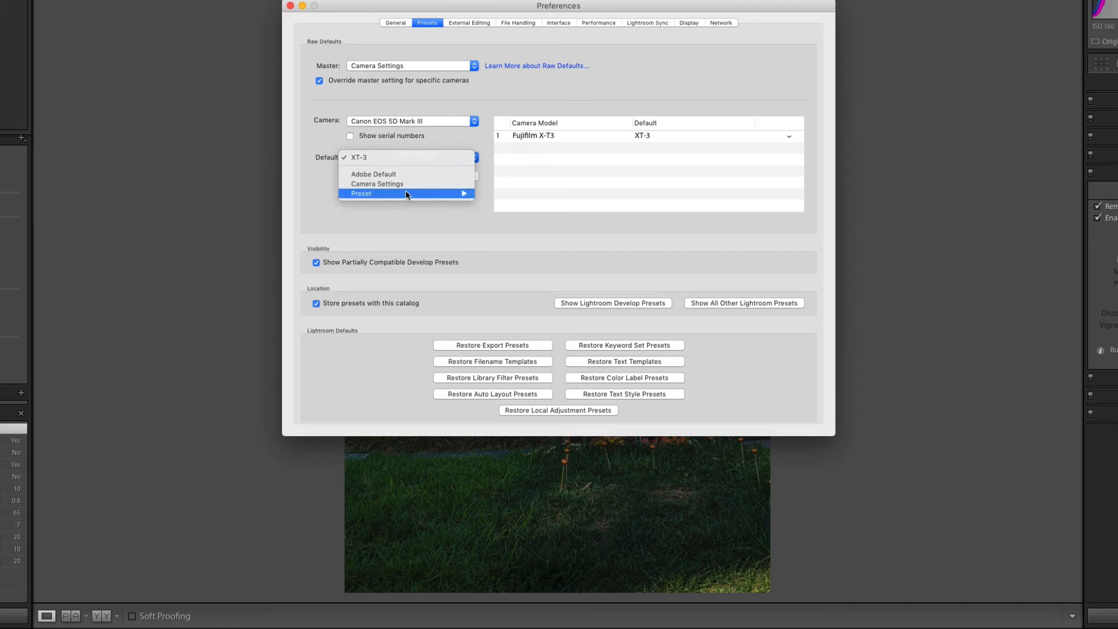
{"action": "mouse_move", "coordinate": [415, 194]}
{"action": "mouse_move", "coordinate": [552, 341]}
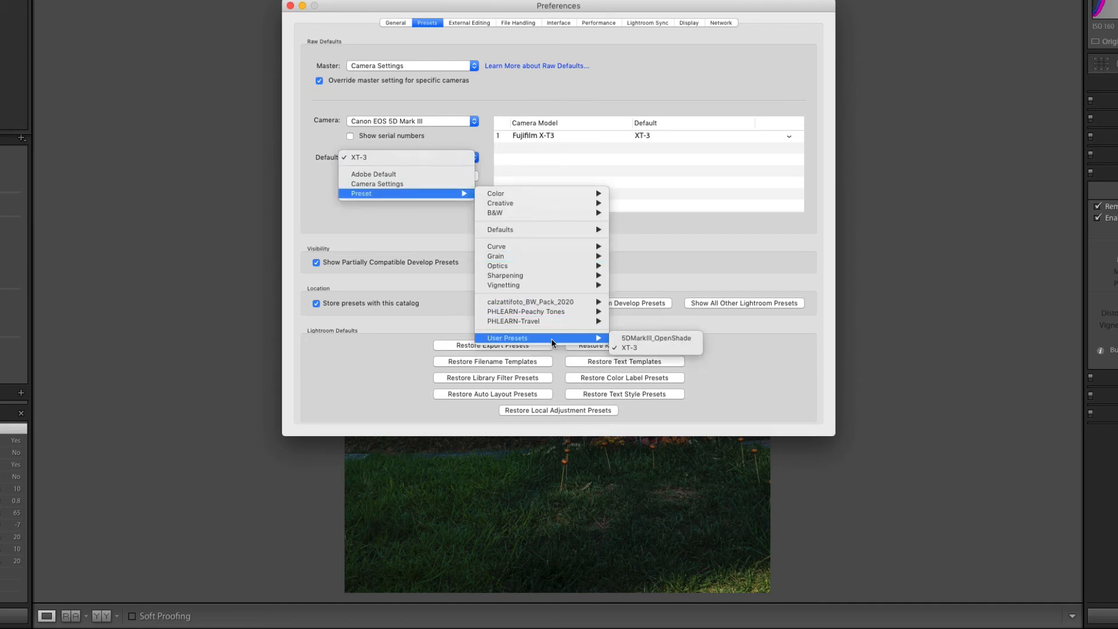
{"action": "left_click", "coordinate": [635, 342]}
{"action": "left_click", "coordinate": [437, 177]}
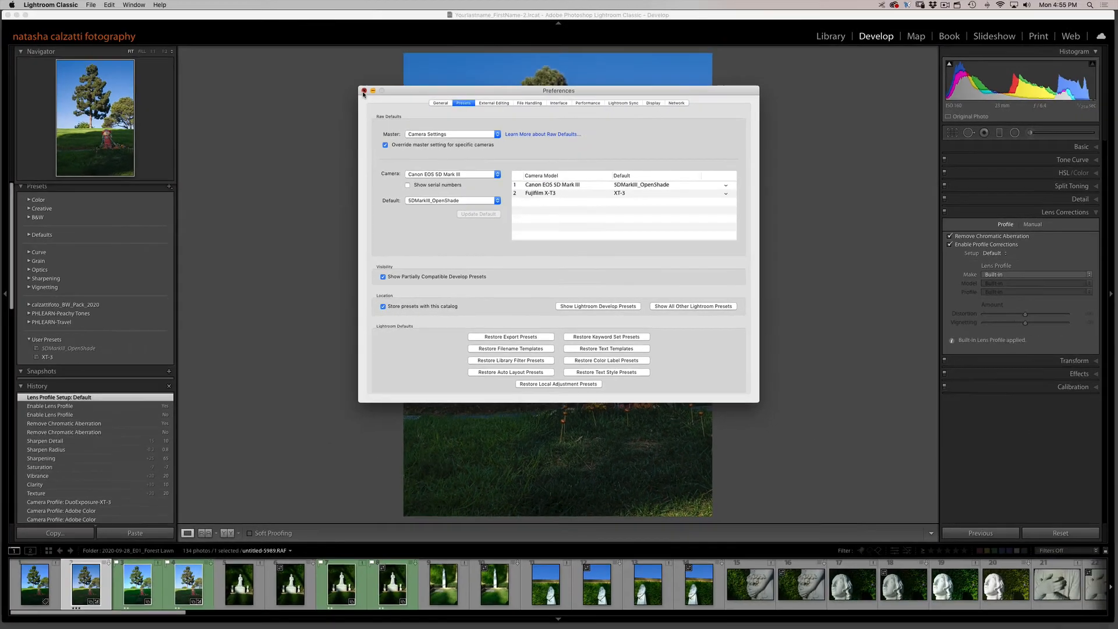
{"action": "left_click", "coordinate": [290, 5]}
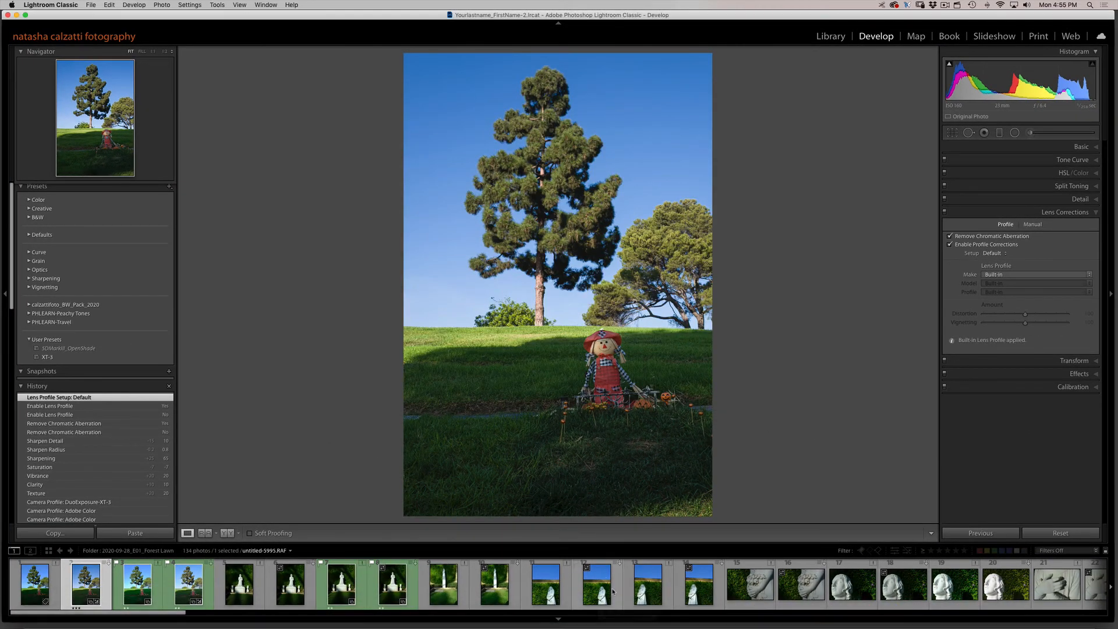
Browse further along the filmstrip and open the vertical photo of red roses and sunflowers
{"action": "scroll", "coordinate": [761, 604], "scroll_direction": "right", "scroll_amount": 10}
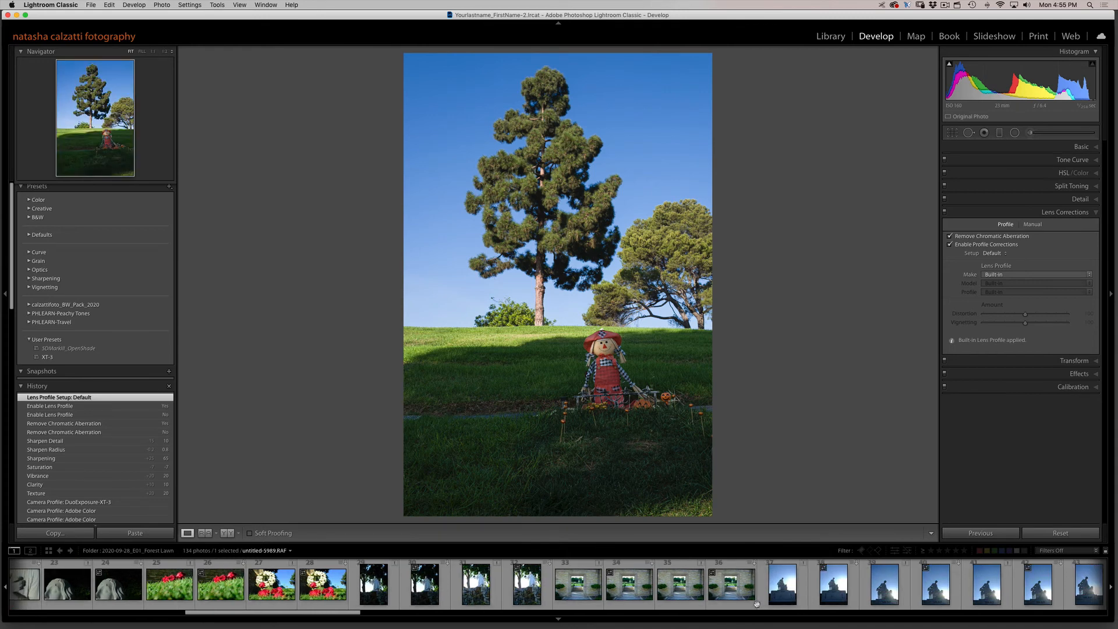
{"action": "left_click", "coordinate": [324, 584]}
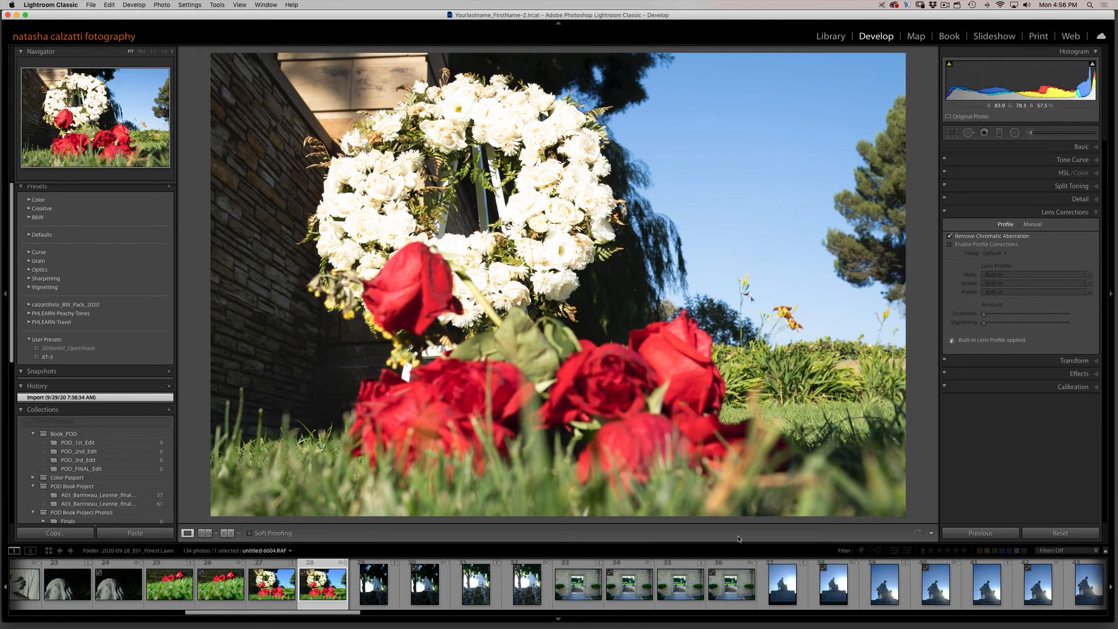
{"action": "scroll", "coordinate": [768, 565], "scroll_direction": "right", "scroll_amount": 10}
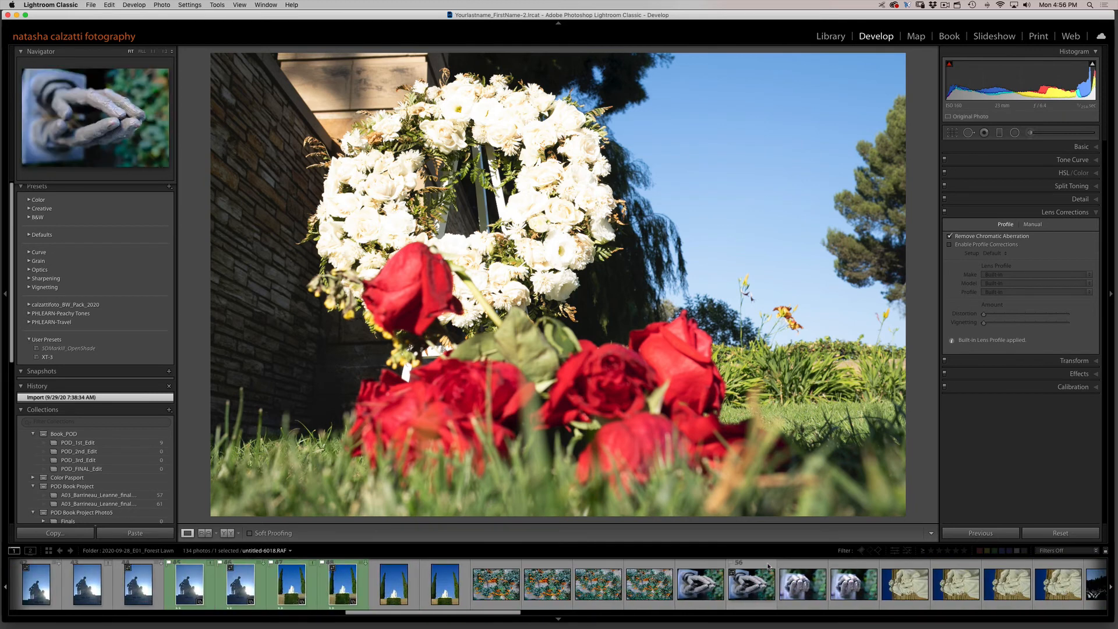
{"action": "scroll", "coordinate": [768, 565], "scroll_direction": "right", "scroll_amount": 7}
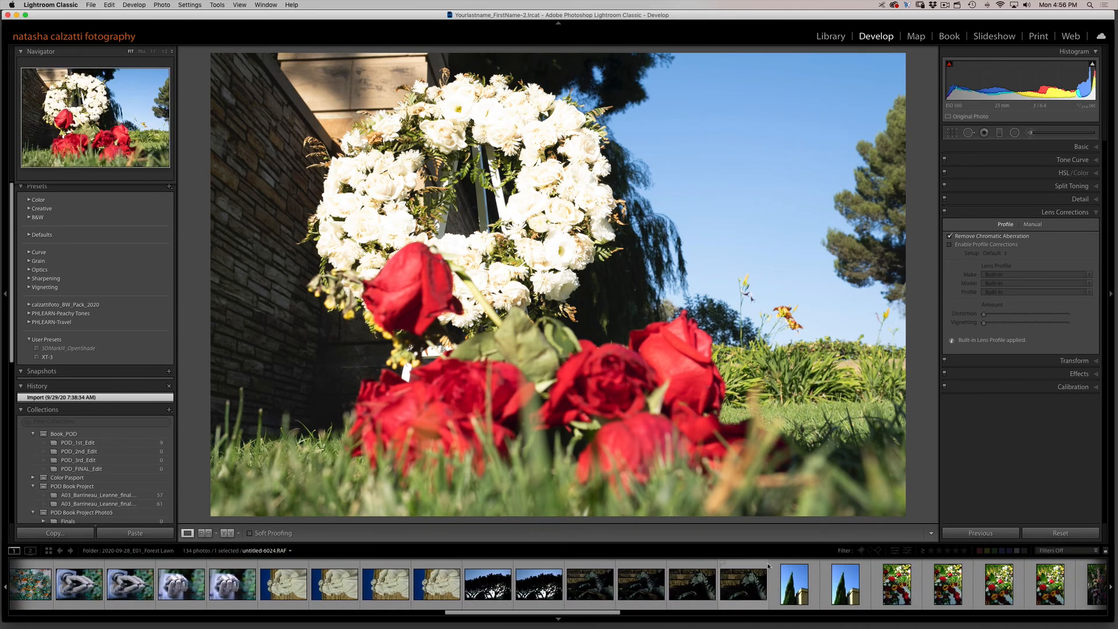
{"action": "scroll", "coordinate": [768, 565], "scroll_direction": "right", "scroll_amount": 2}
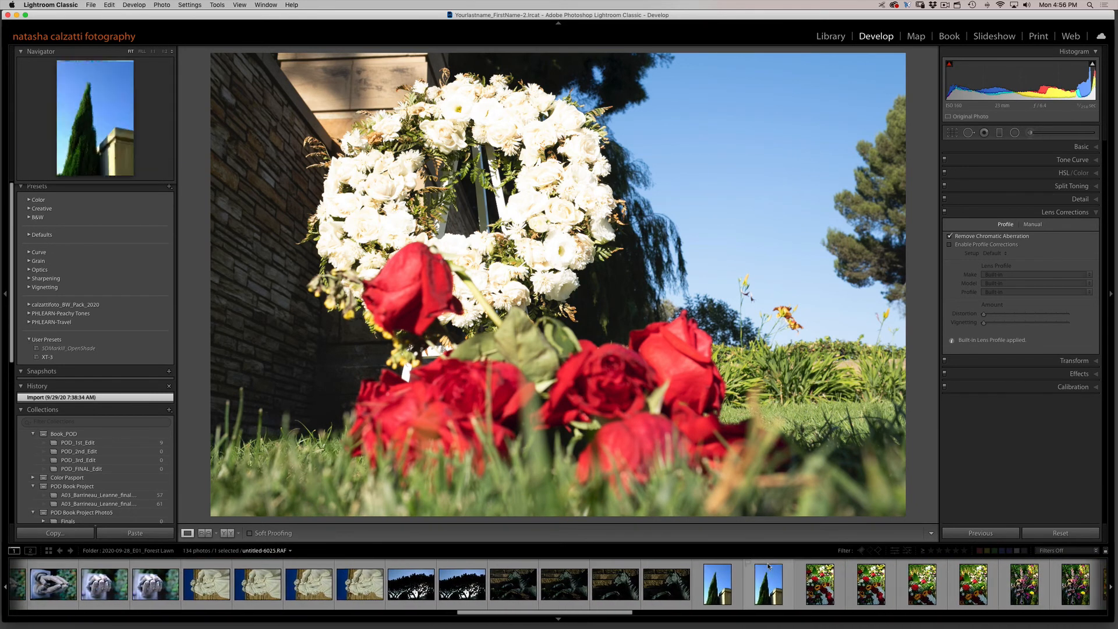
{"action": "left_click", "coordinate": [871, 582]}
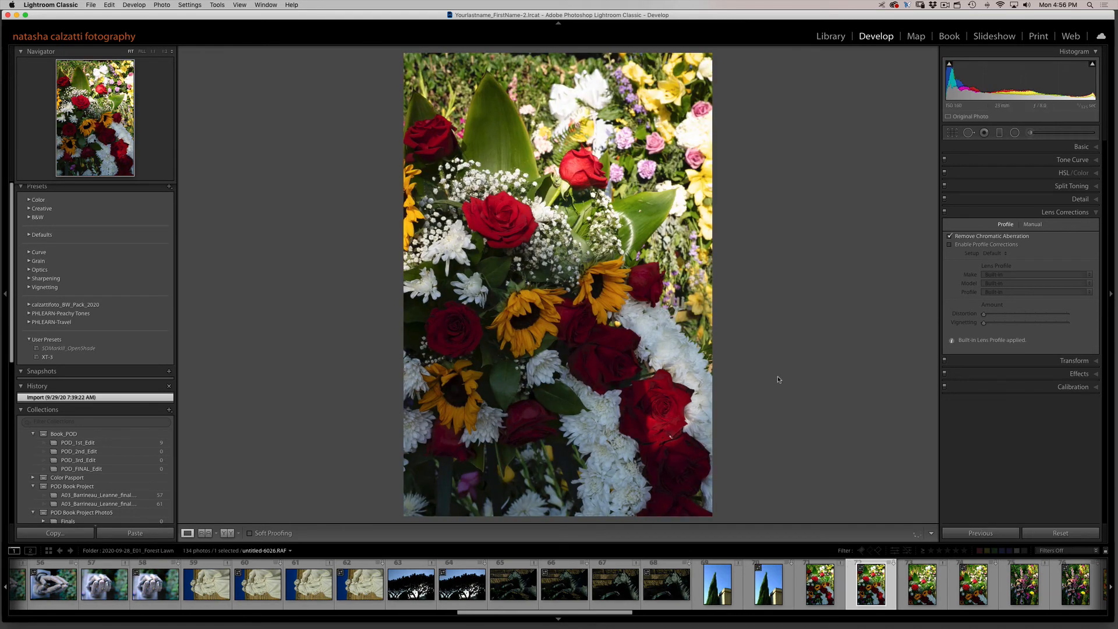
Reset the flower photo's develop settings and inspect its Basic and Detail adjustments
{"action": "left_click", "coordinate": [1080, 148]}
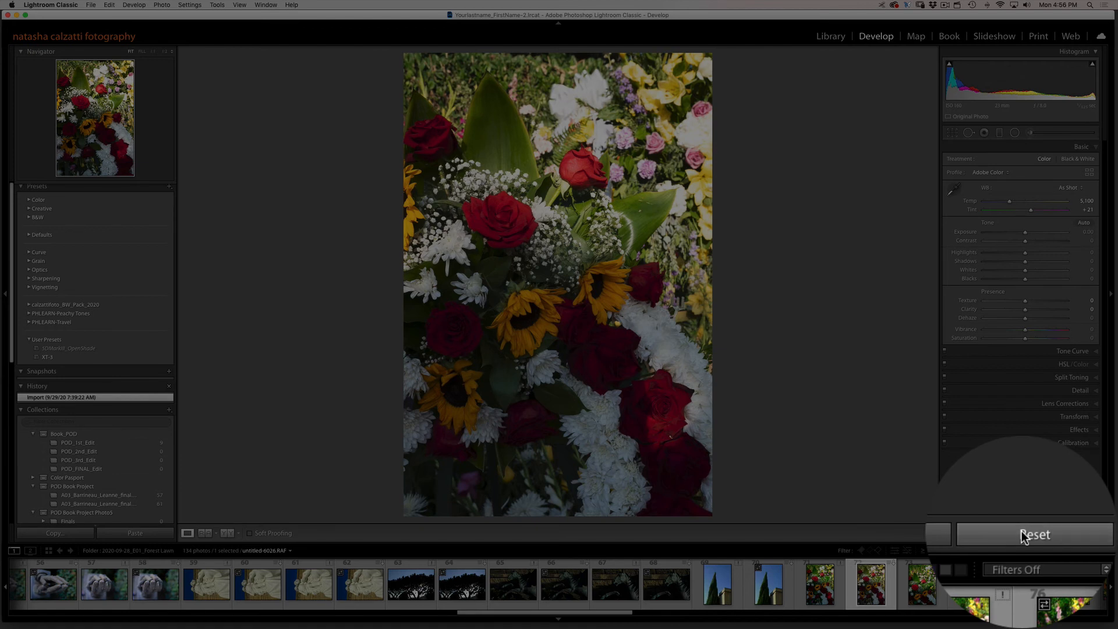
{"action": "left_click", "coordinate": [1055, 535]}
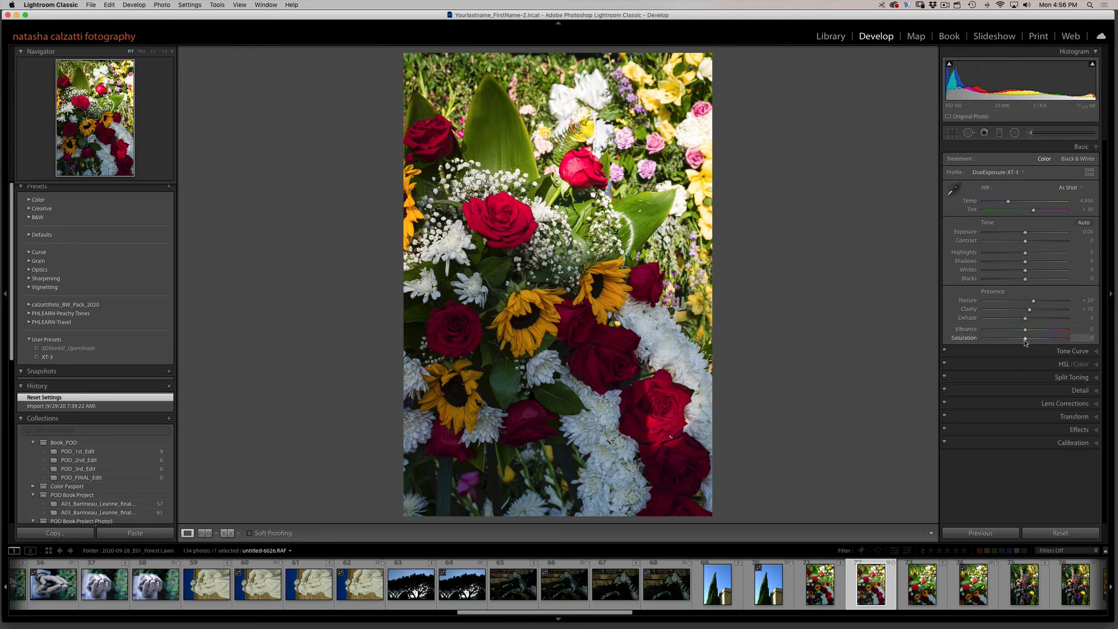
{"action": "left_click", "coordinate": [1077, 390]}
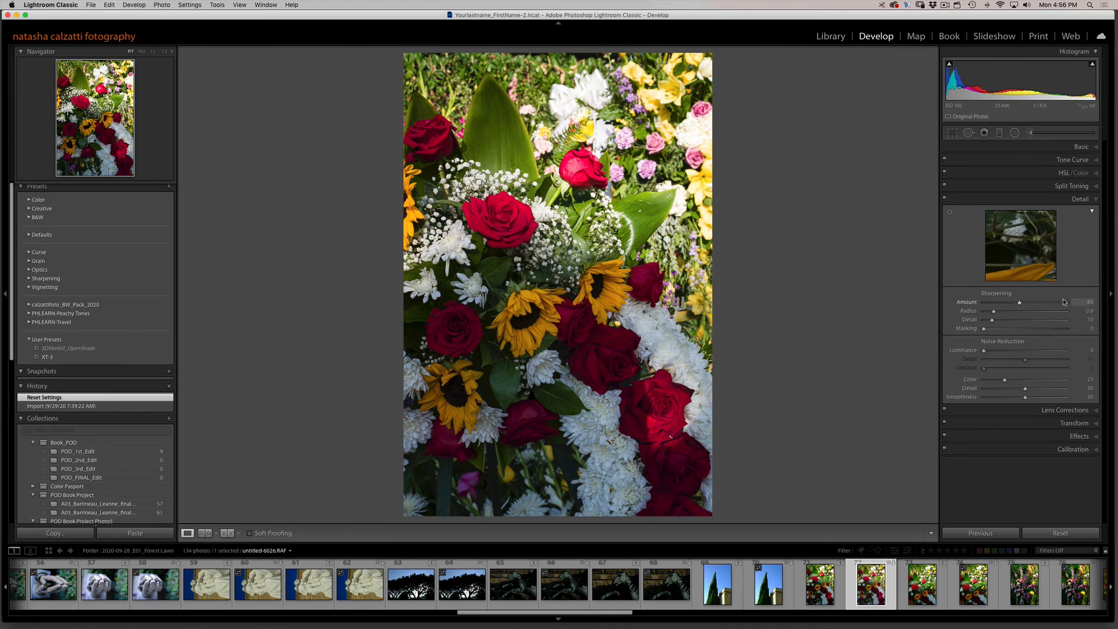
Inspect the flower photo's lens correction settings
{"action": "left_click", "coordinate": [1069, 410]}
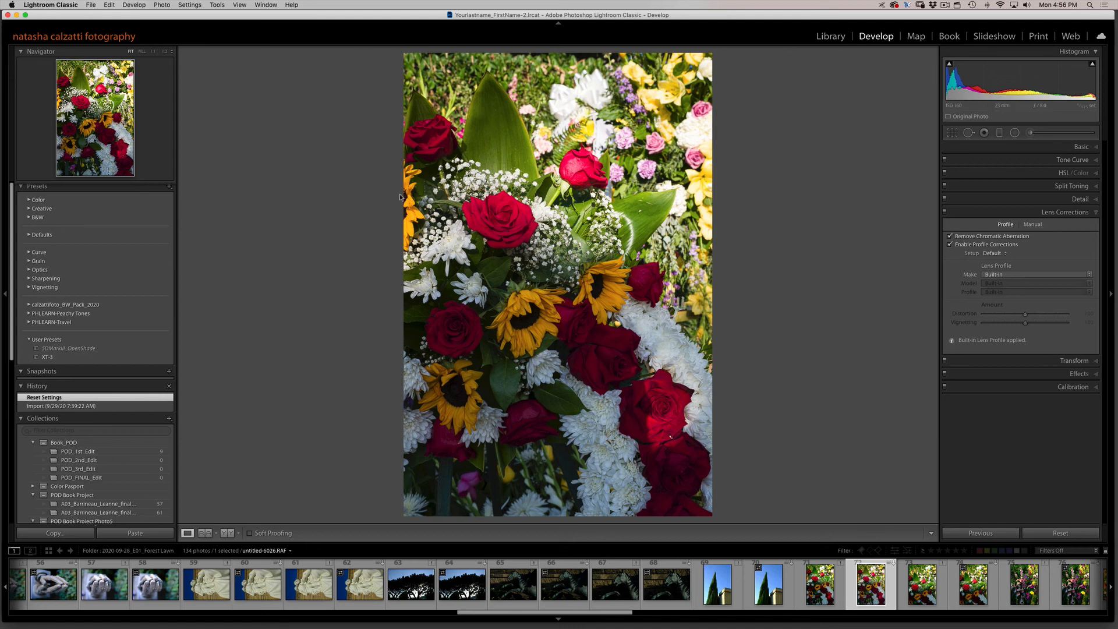
Show all photographs of the catalog in the Library and filter them by metadata to all dates and the Canon EOS 5D Mark III
{"action": "left_click", "coordinate": [824, 38]}
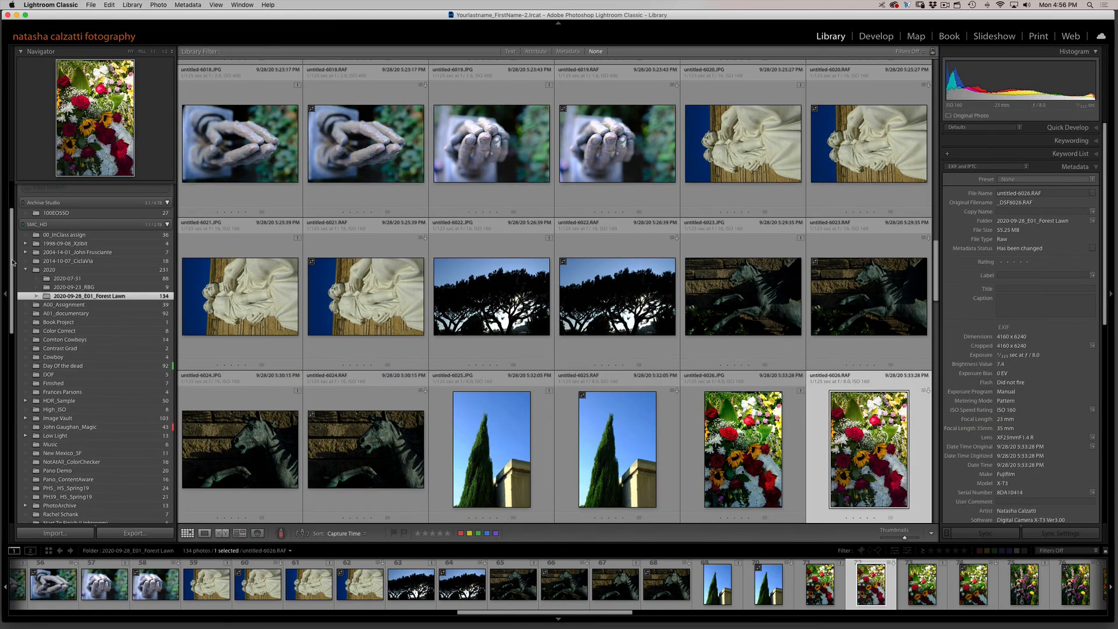
{"action": "scroll", "coordinate": [13, 262], "scroll_direction": "up", "scroll_amount": 3}
{"action": "left_click", "coordinate": [52, 198]}
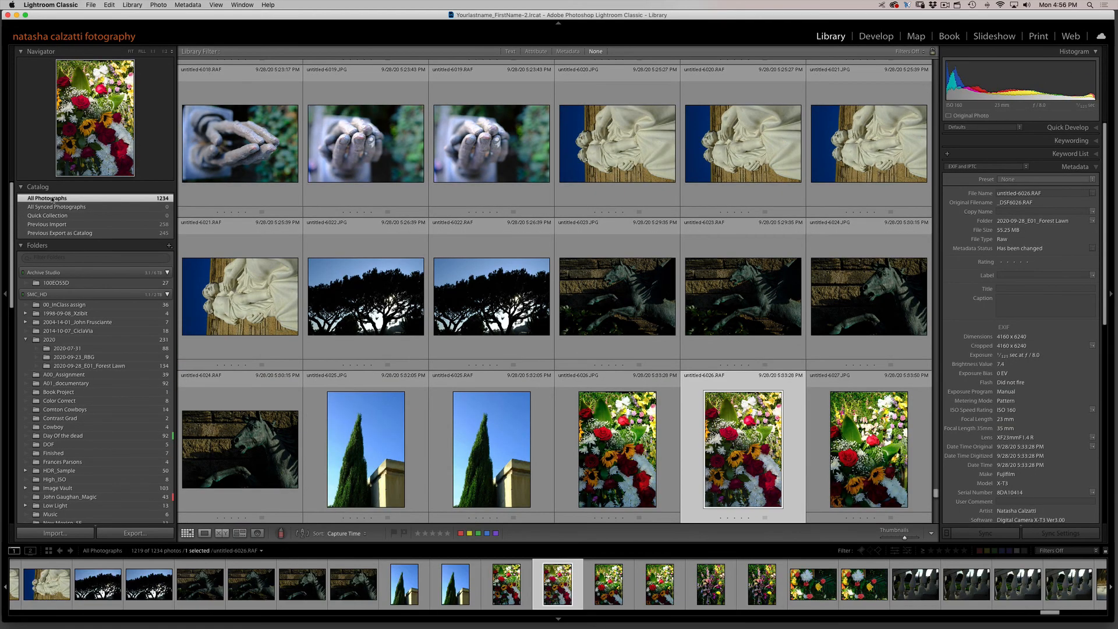
{"action": "left_click", "coordinate": [570, 52]}
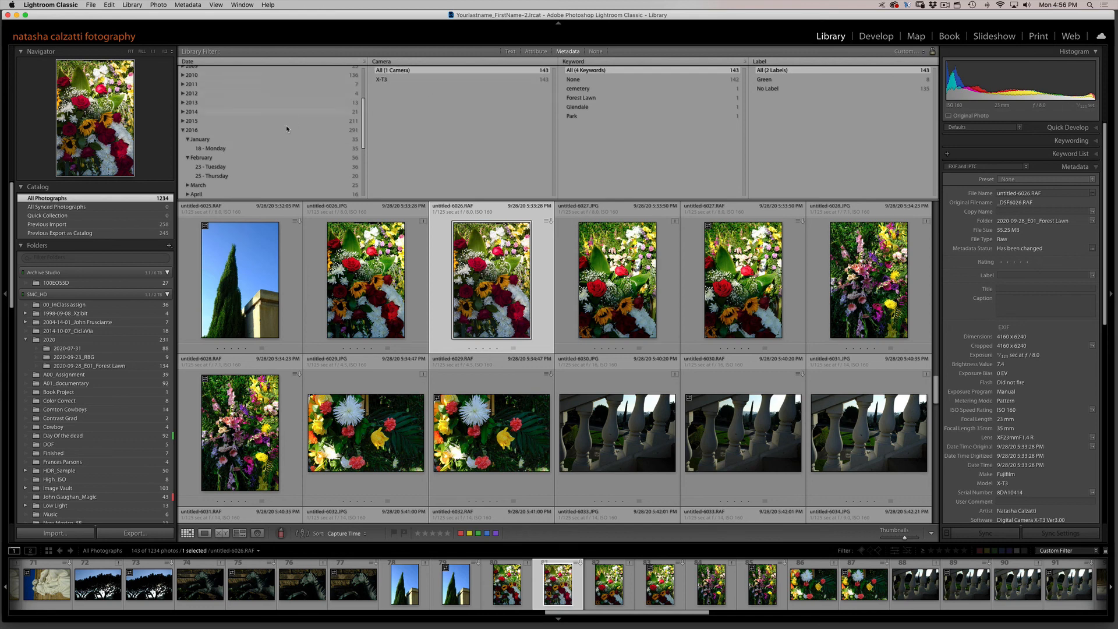
{"action": "scroll", "coordinate": [285, 124], "scroll_direction": "up", "scroll_amount": 5}
{"action": "left_click", "coordinate": [223, 70]}
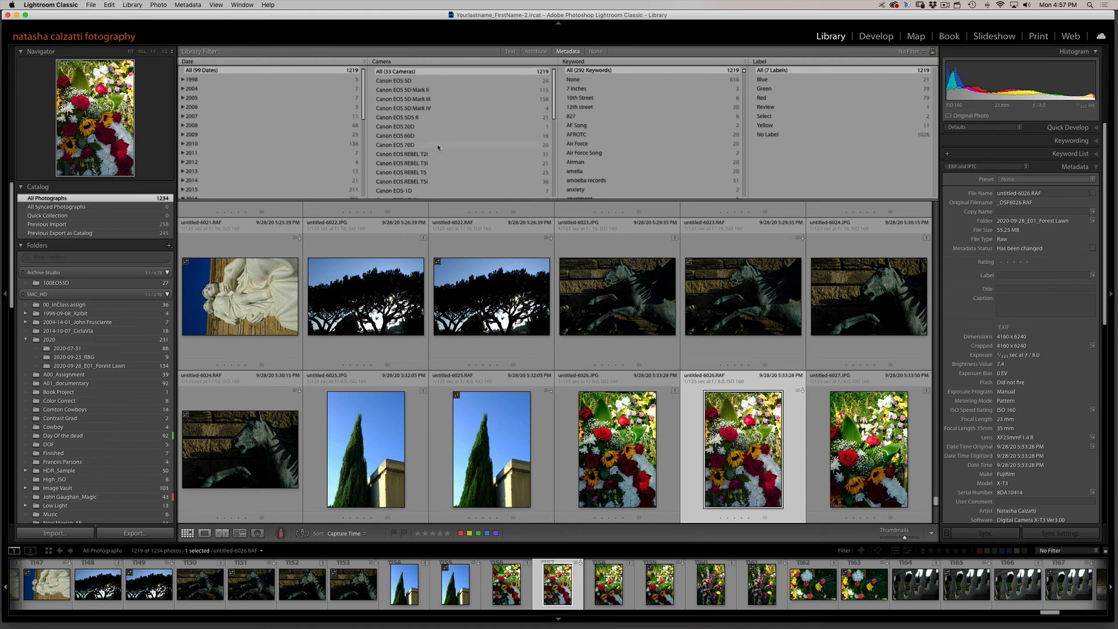
{"action": "left_click", "coordinate": [415, 98]}
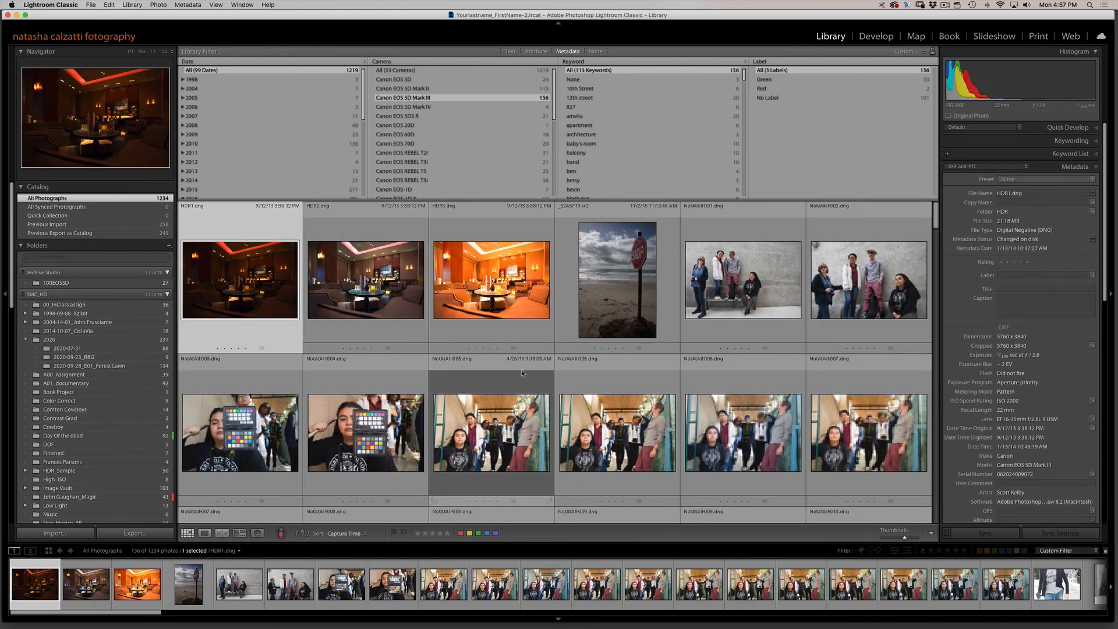
Find the group photo NotAtAll-011.dng in the filtered grid and open it in the Develop module
{"action": "scroll", "coordinate": [572, 412], "scroll_direction": "down", "scroll_amount": 5}
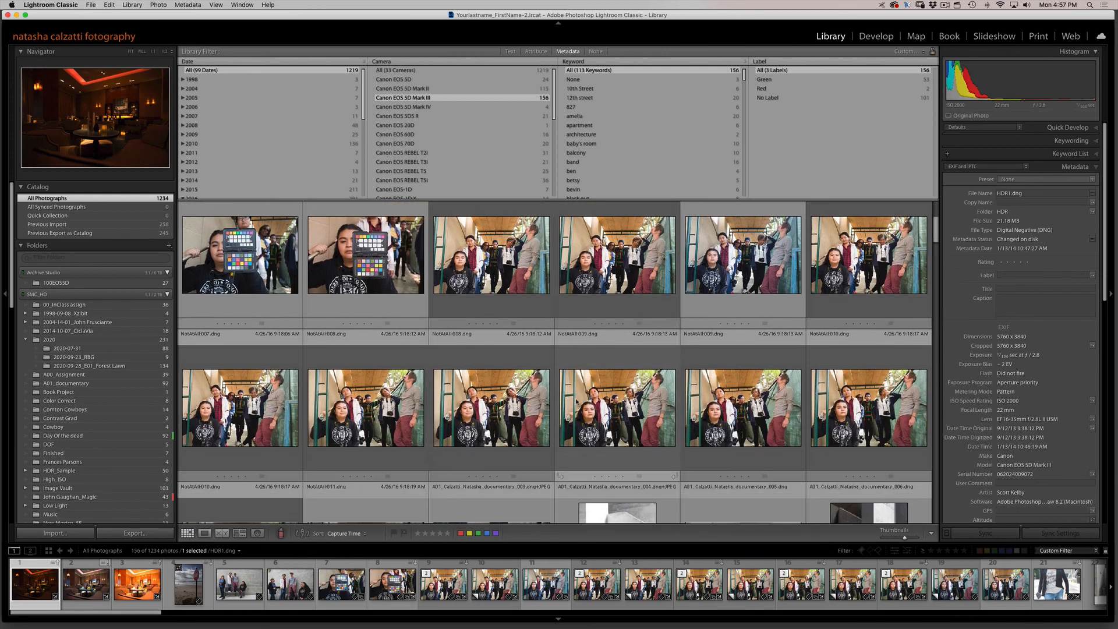
{"action": "scroll", "coordinate": [576, 402], "scroll_direction": "down", "scroll_amount": 5}
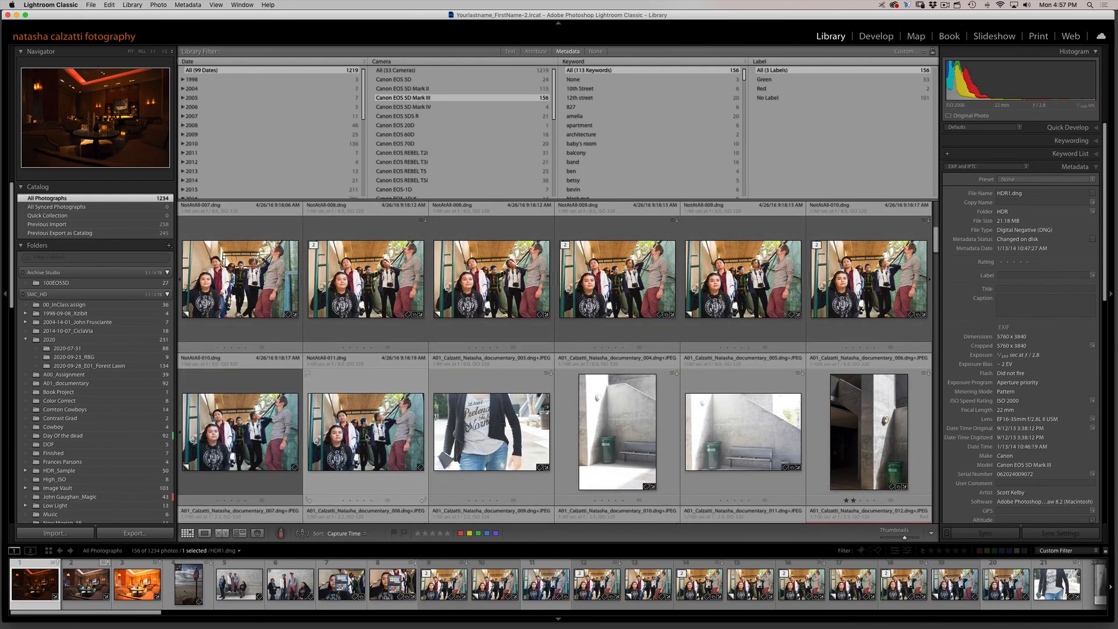
{"action": "left_click", "coordinate": [367, 437]}
{"action": "double_click", "coordinate": [367, 437]}
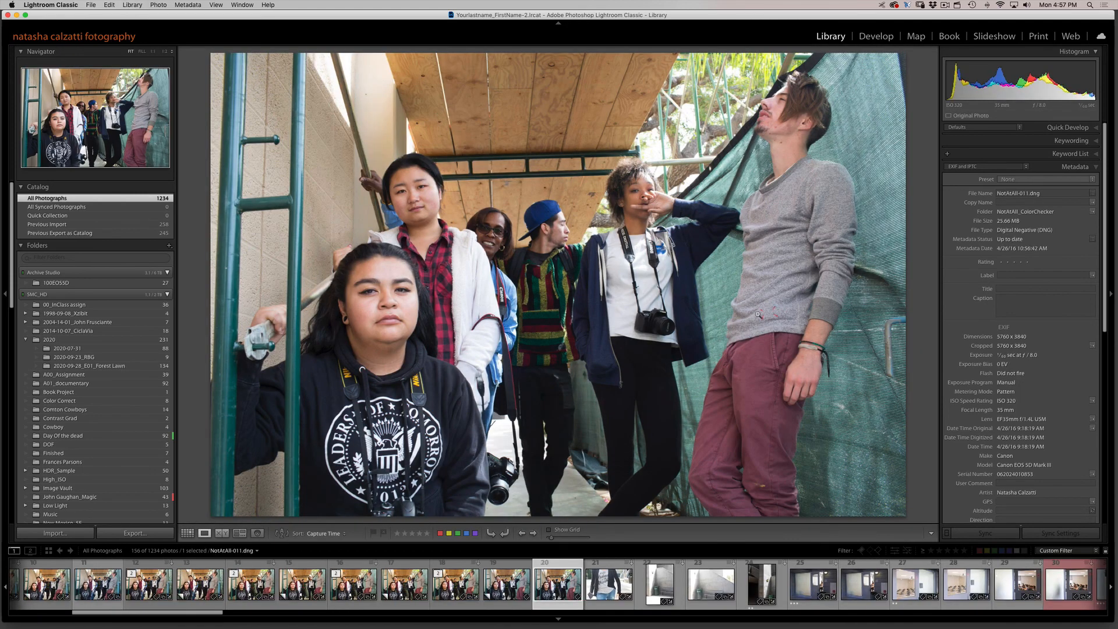
{"action": "left_click", "coordinate": [867, 41]}
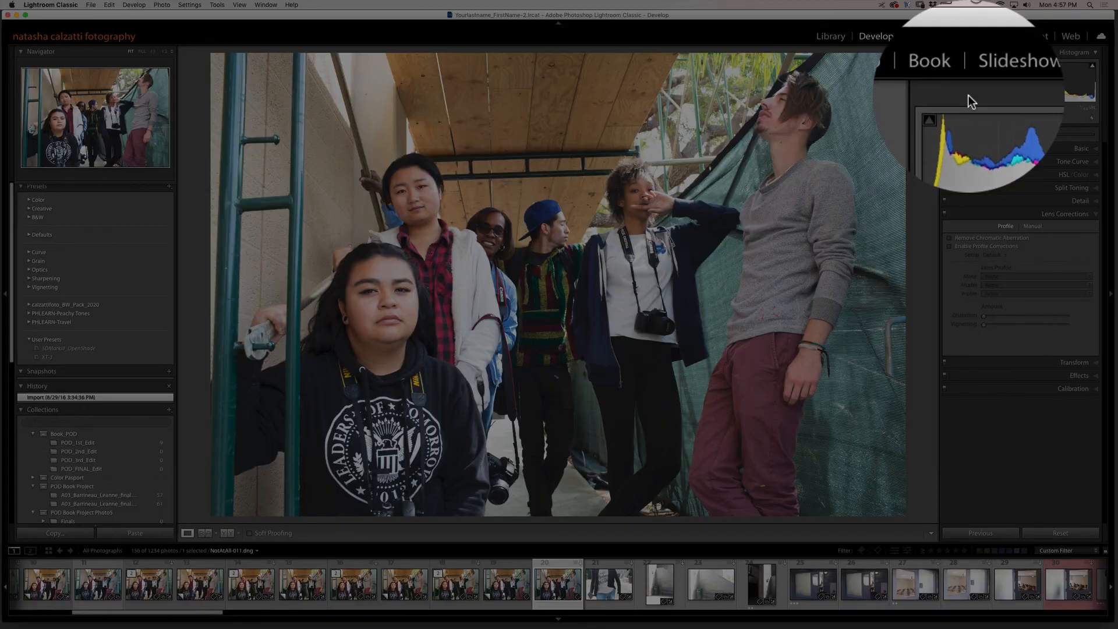
Reset the group photo's develop settings and inspect its Basic, Detail and Lens Corrections adjustments
{"action": "left_click", "coordinate": [1022, 148]}
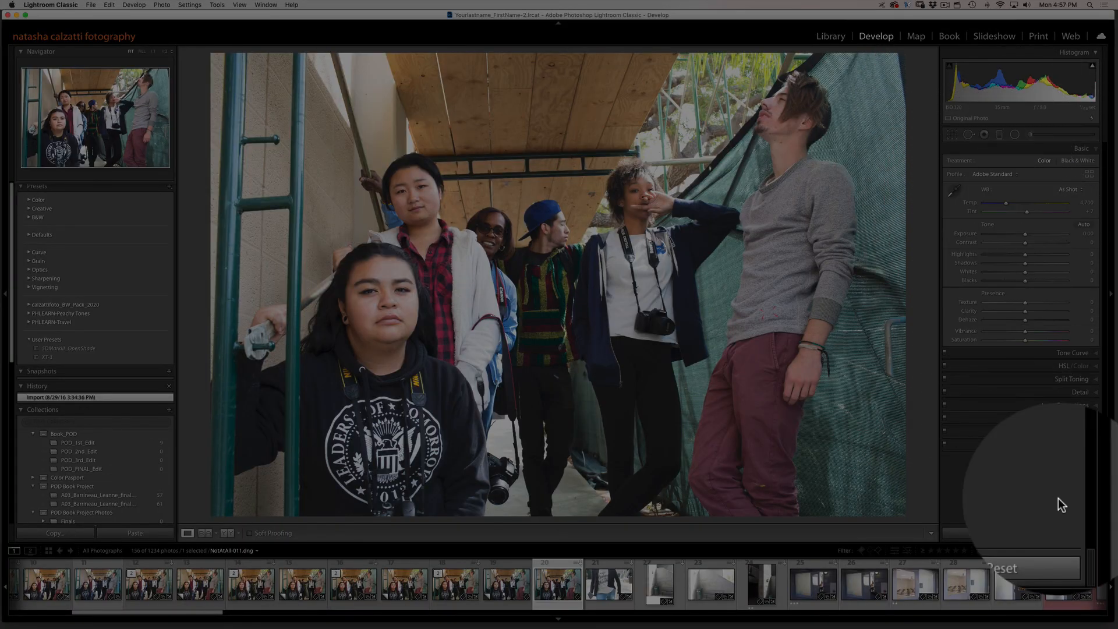
{"action": "left_click", "coordinate": [1055, 534]}
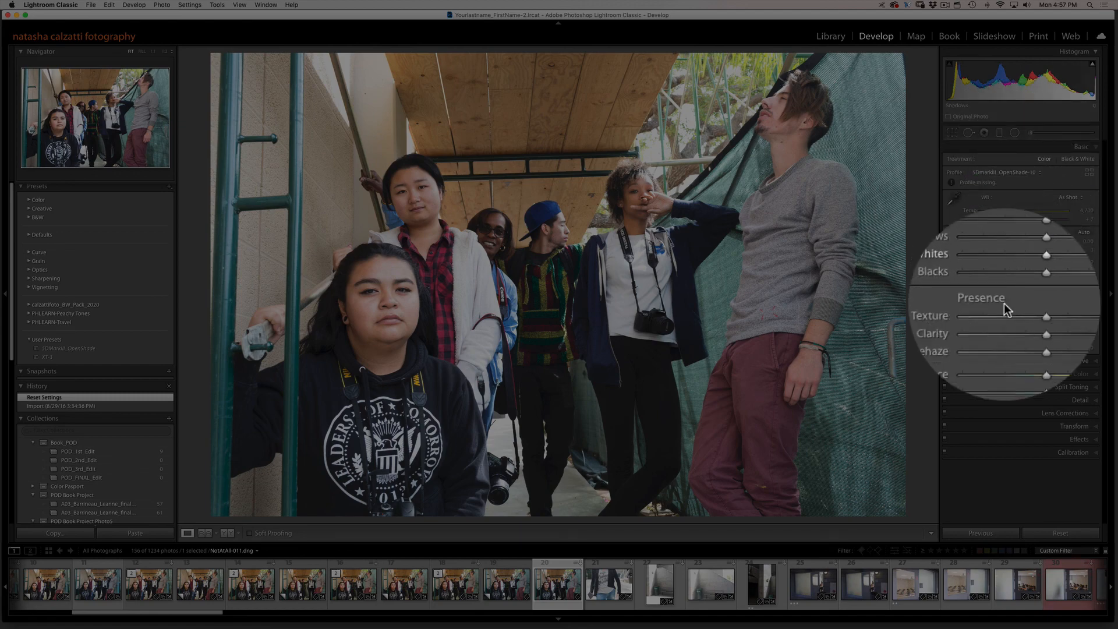
{"action": "left_click", "coordinate": [1045, 400]}
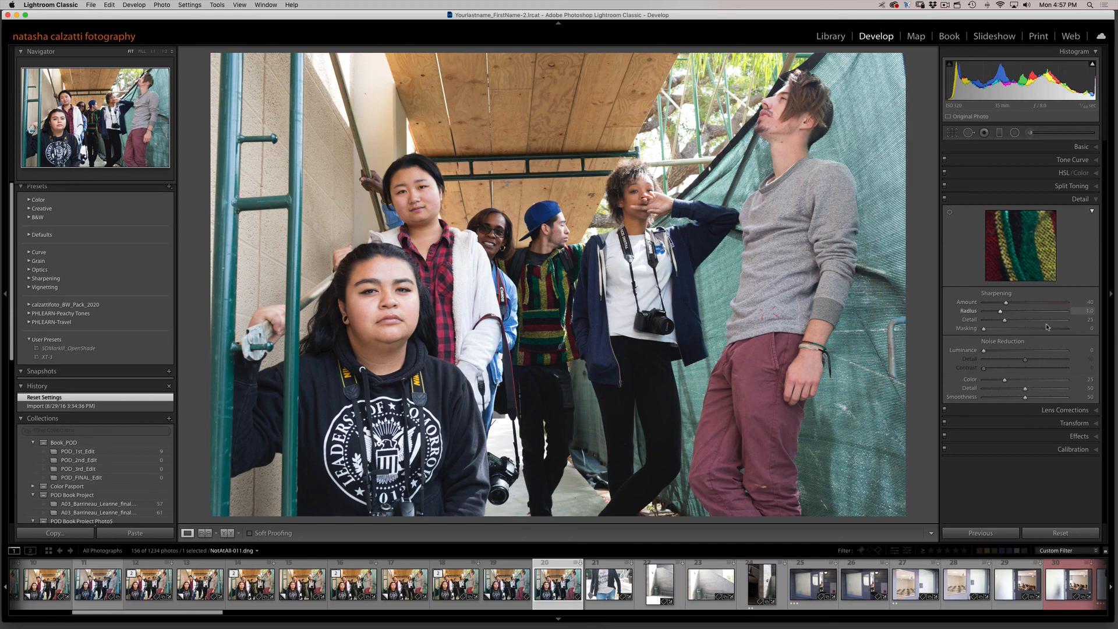
{"action": "left_click", "coordinate": [1059, 411]}
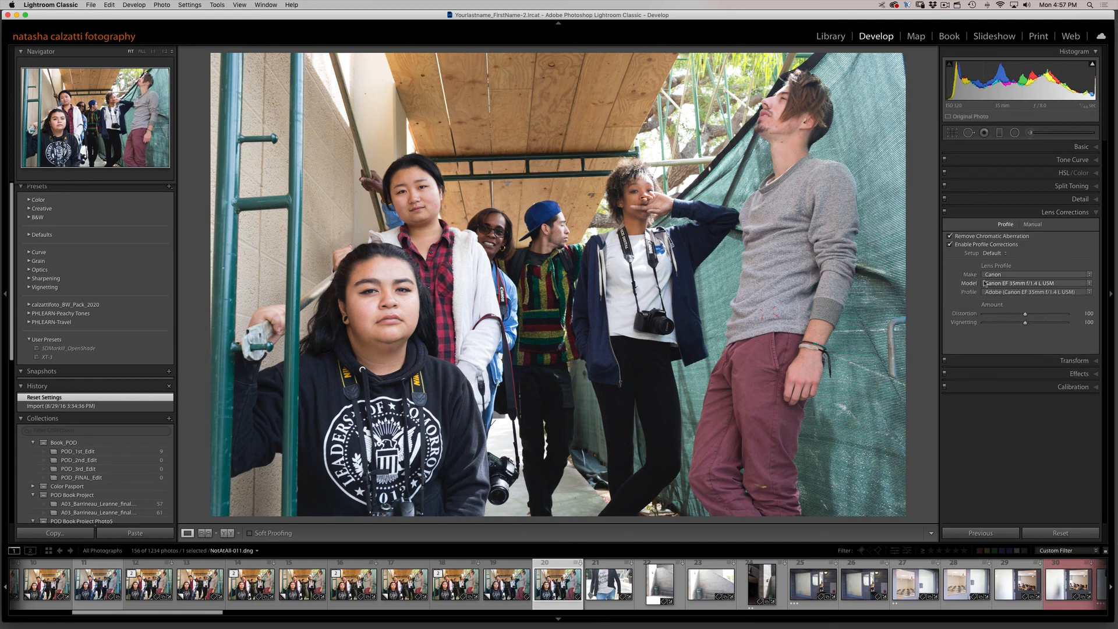